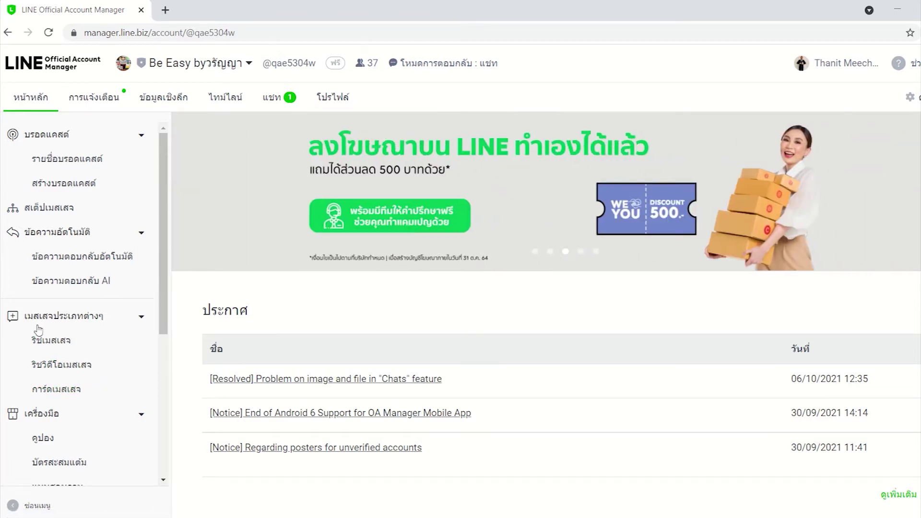
- Open the account's list of card messages (การ์ดเมสเสจ)
{"action": "left_click", "coordinate": [68, 396]}
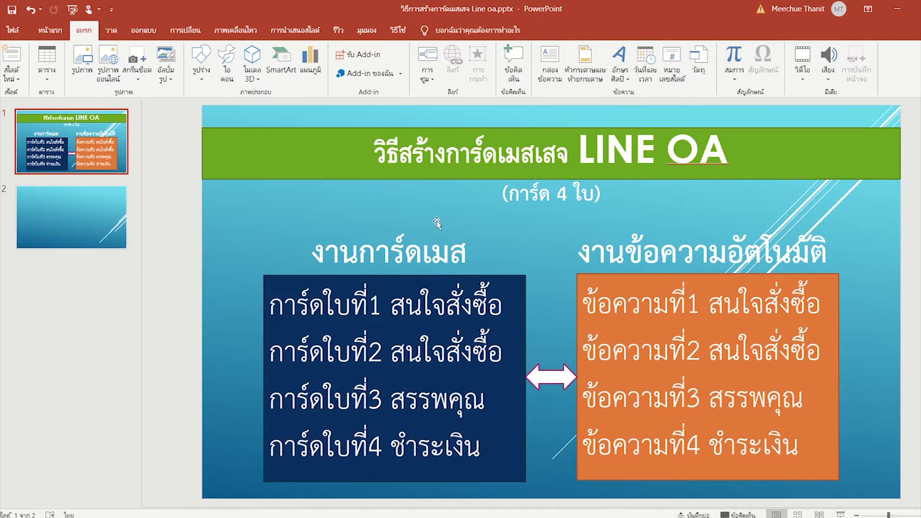
{"action": "left_click", "coordinate": [402, 416]}
{"action": "left_click", "coordinate": [709, 305]}
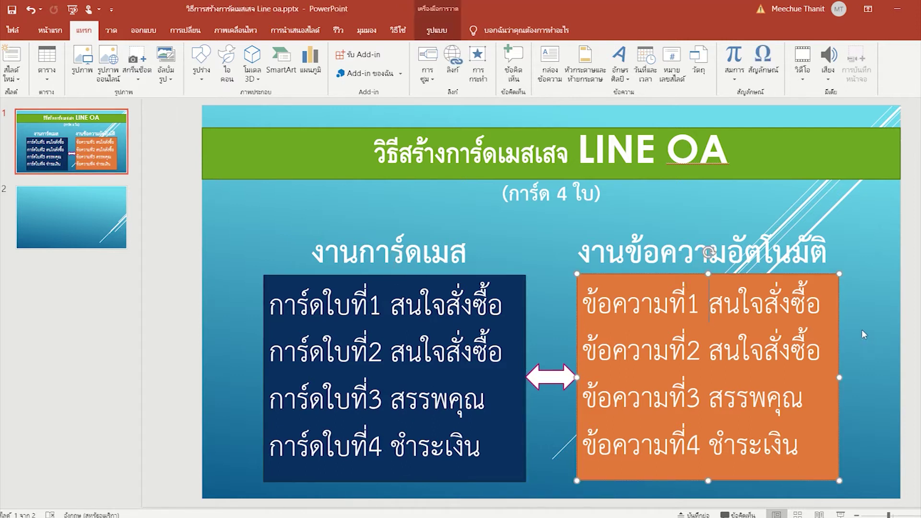
{"action": "left_click", "coordinate": [399, 279]}
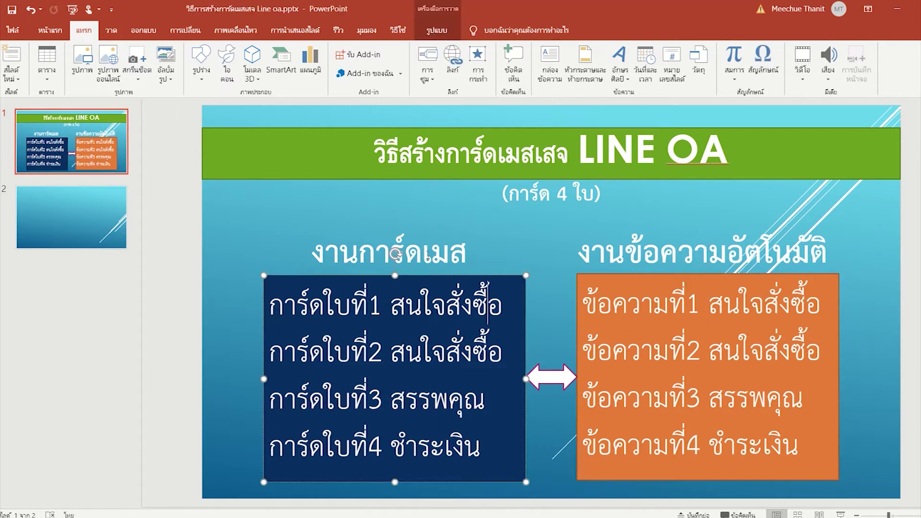
{"action": "left_click", "coordinate": [652, 286]}
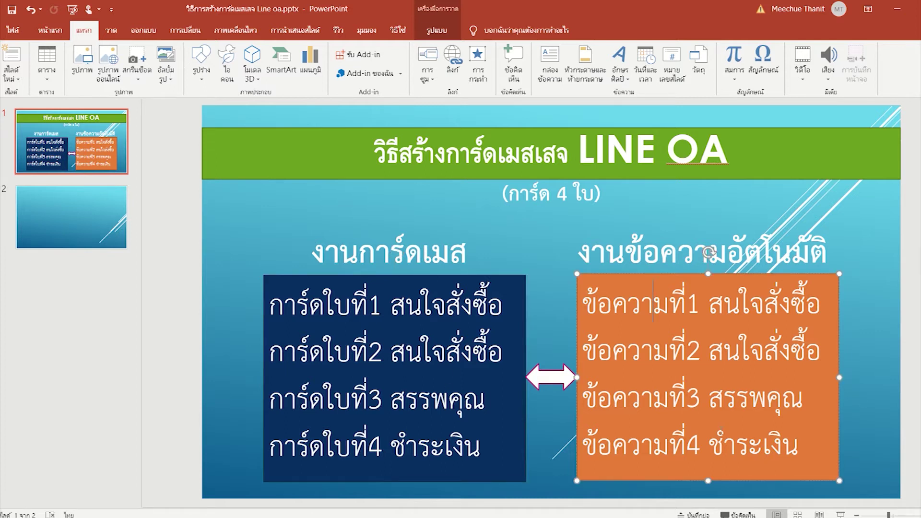
{"action": "left_click", "coordinate": [468, 398]}
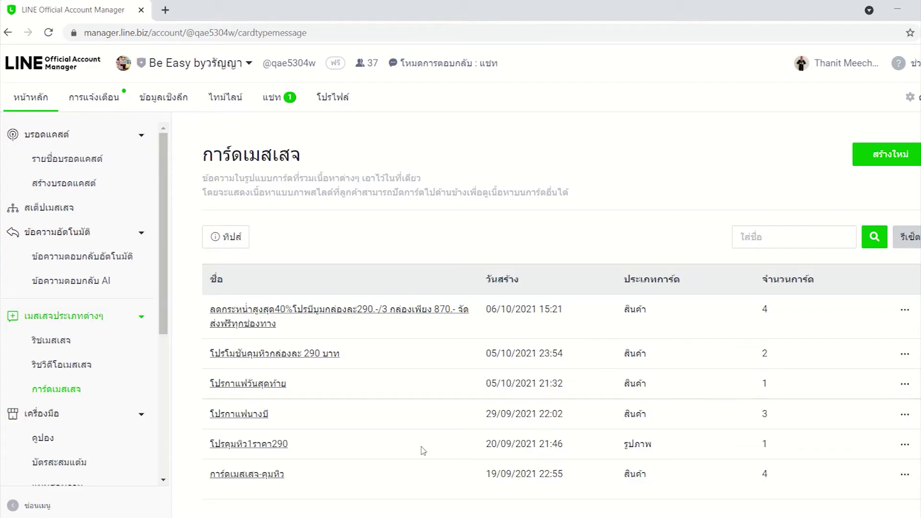
- Start creating a new card message
{"action": "left_click", "coordinate": [892, 155]}
{"action": "left_click", "coordinate": [387, 215]}
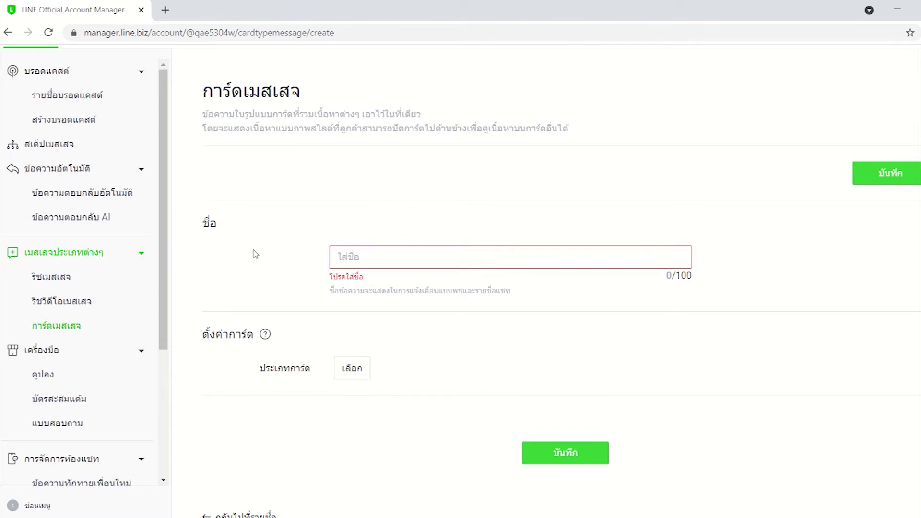
- Open the card message list in a second browser tab and copy the existing 40% discount promotion's title
{"action": "right_click", "coordinate": [63, 332]}
{"action": "left_click", "coordinate": [79, 333]}
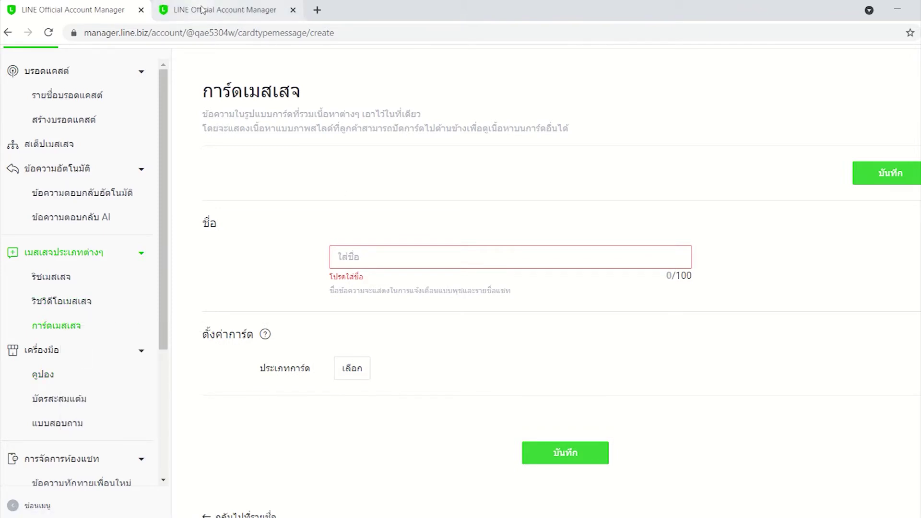
{"action": "left_click", "coordinate": [201, 9]}
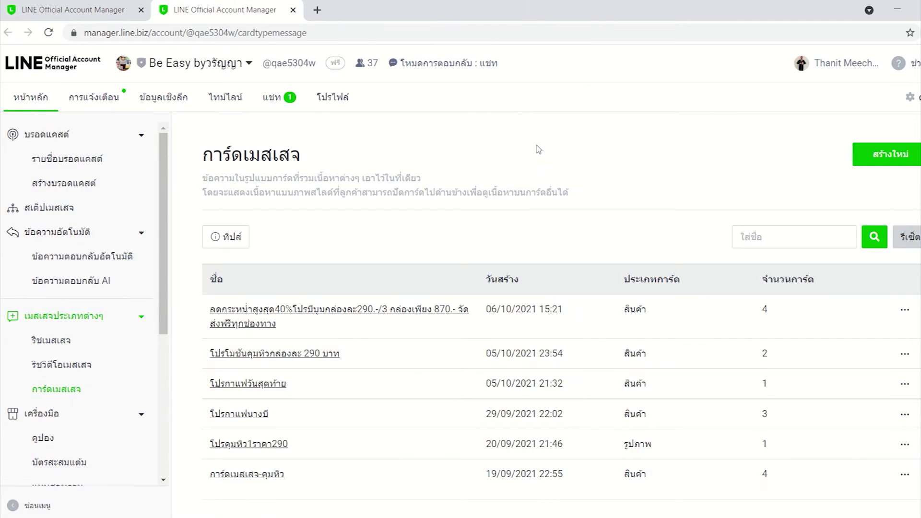
{"action": "left_click", "coordinate": [670, 327]}
{"action": "triple_click", "coordinate": [669, 327]}
{"action": "key", "text": "ctrl+c"}
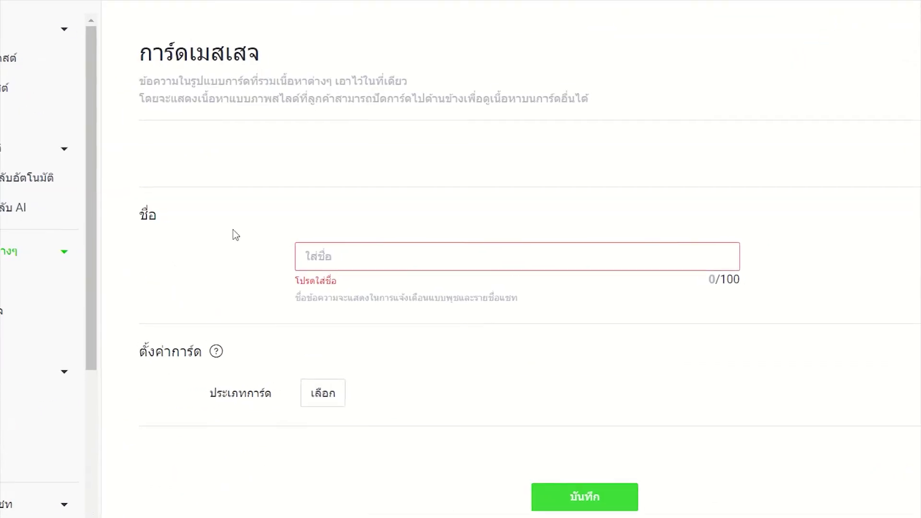
- Paste "ลดกระหน่ำสูงสุด40%โปรบีบูมกล่องละ290.-/3 กล่องเพียง 870.- จัดส่งฟรีทุกช่องทาง" as the new card message's title
{"action": "left_click", "coordinate": [393, 257]}
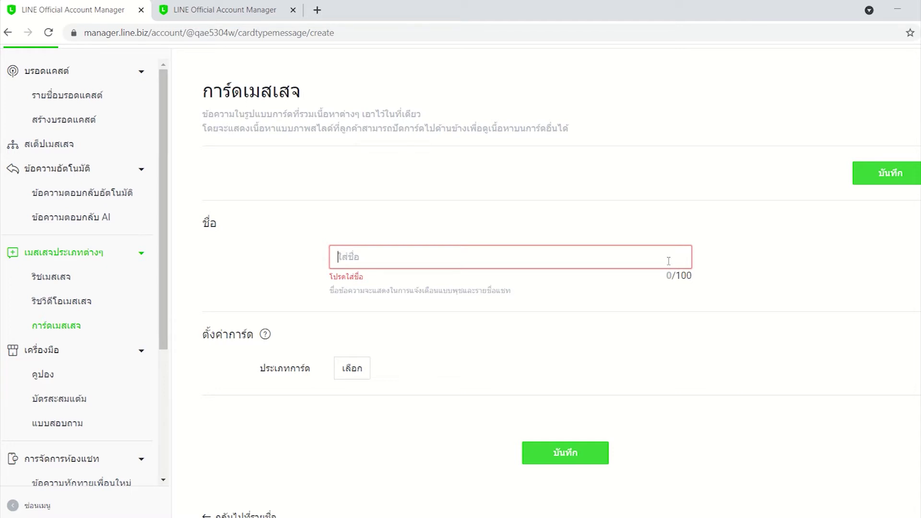
{"action": "key", "text": "ctrl+v"}
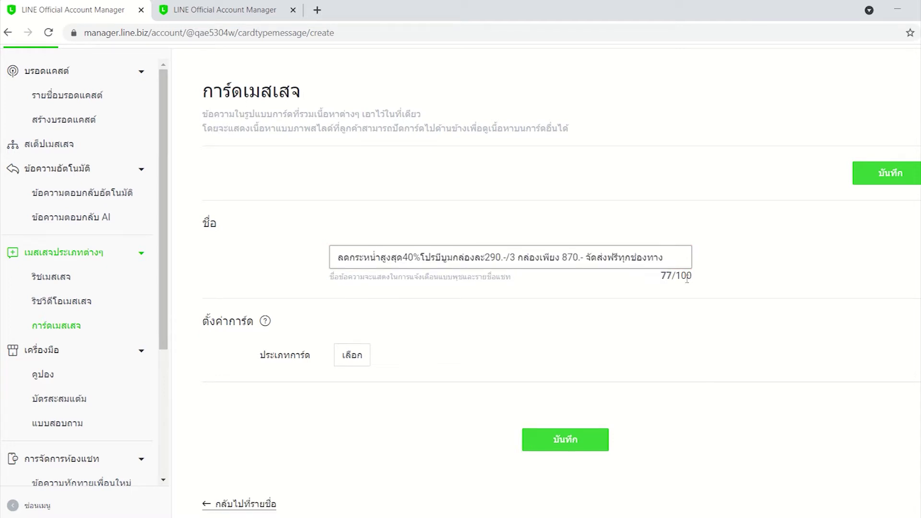
{"action": "left_click", "coordinate": [393, 272]}
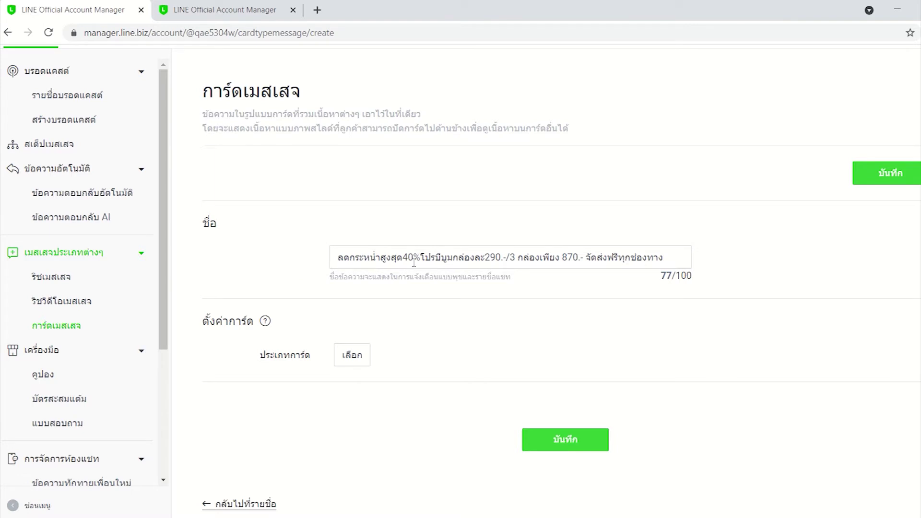
- Set the card type to product (สินค้า)
{"action": "scroll", "coordinate": [465, 274], "scroll_direction": "down", "scroll_amount": 1}
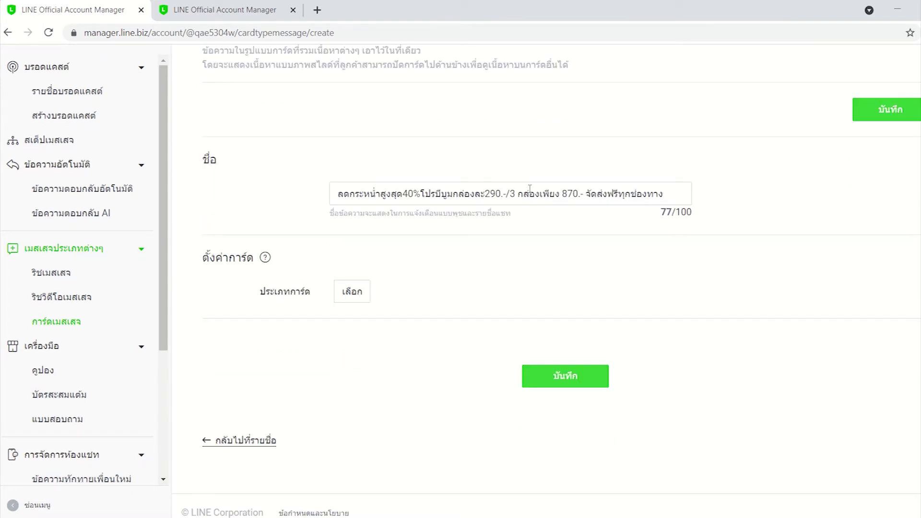
{"action": "left_click", "coordinate": [360, 299]}
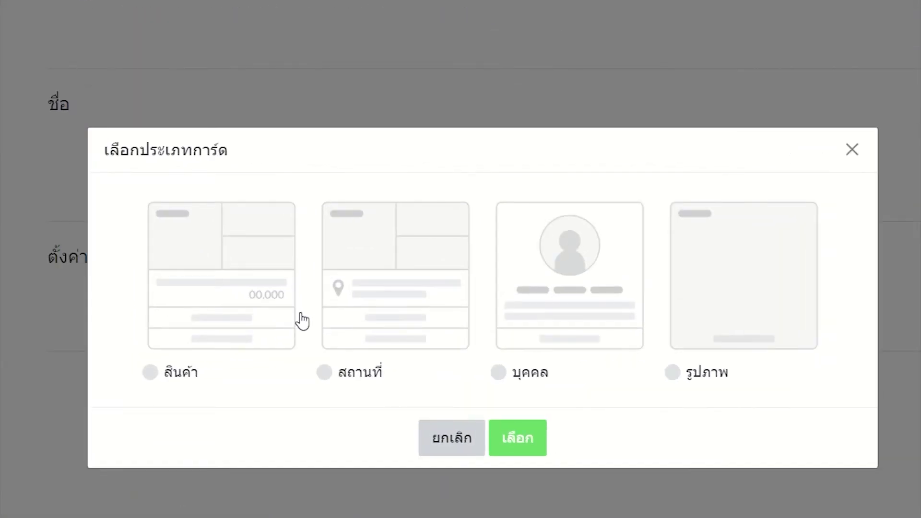
{"action": "left_click", "coordinate": [190, 379]}
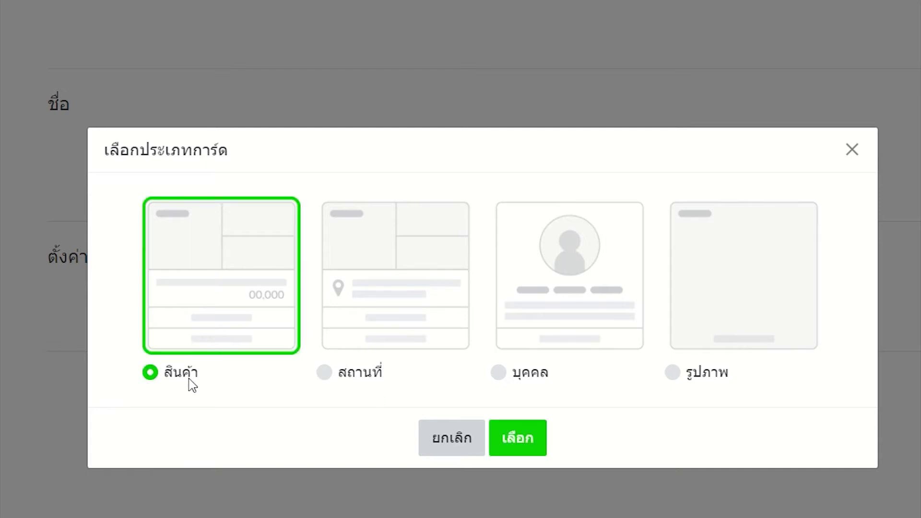
{"action": "left_click", "coordinate": [324, 374]}
{"action": "left_click", "coordinate": [499, 374]}
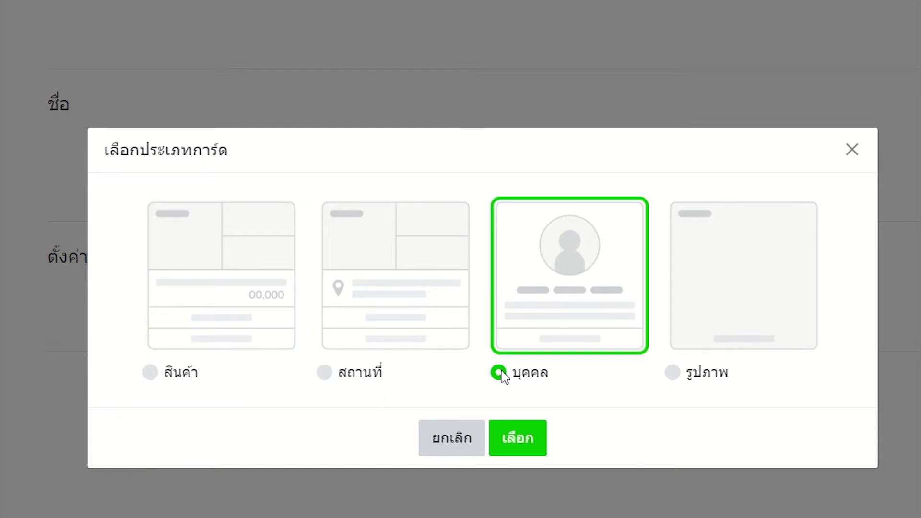
{"action": "left_click", "coordinate": [673, 373]}
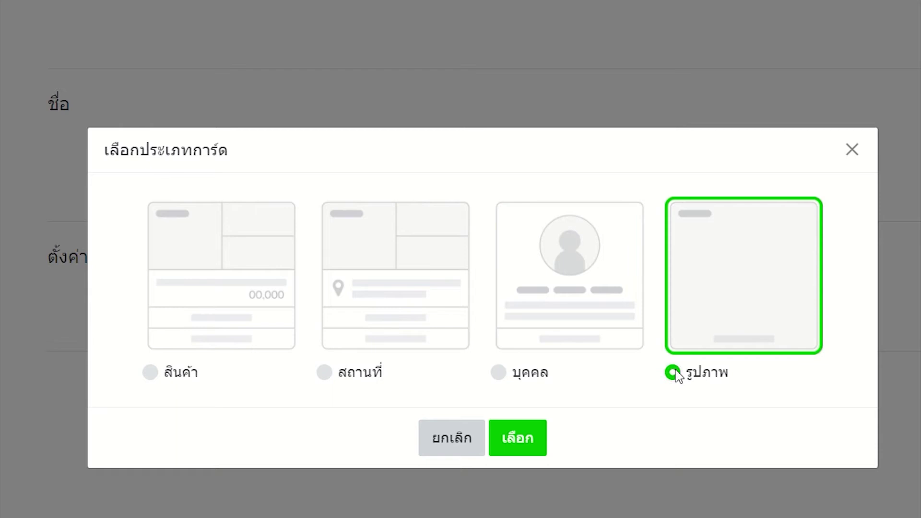
{"action": "left_click", "coordinate": [150, 372]}
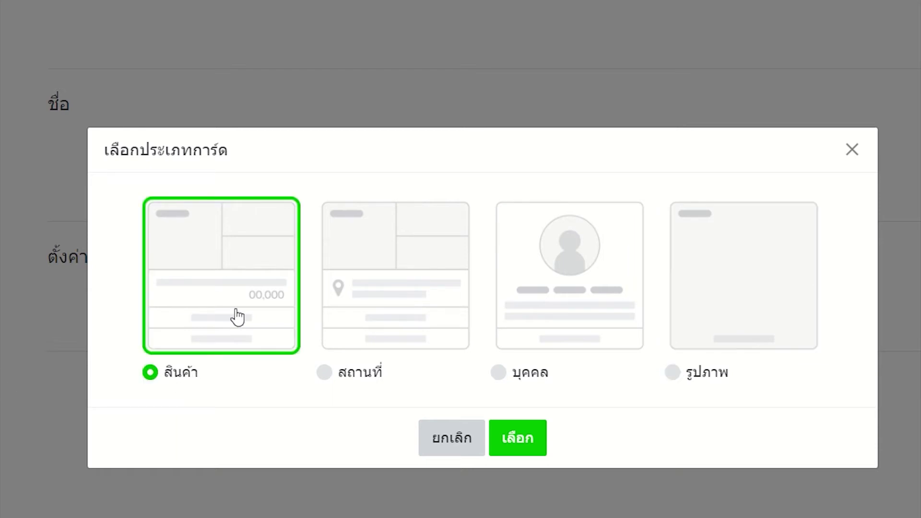
{"action": "left_click", "coordinate": [525, 448]}
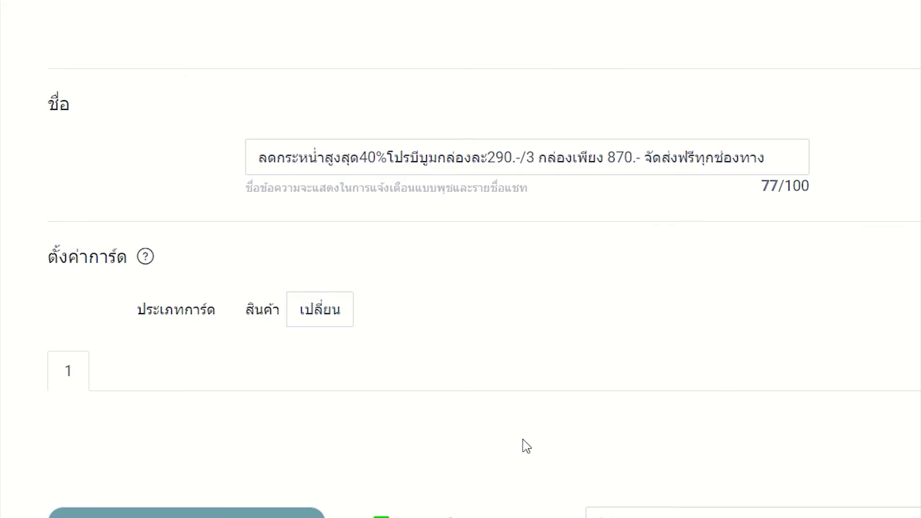
- Give the first card a banner reading "สินค้าขายดี" and colour it red
{"action": "scroll", "coordinate": [552, 331], "scroll_direction": "down", "scroll_amount": 4}
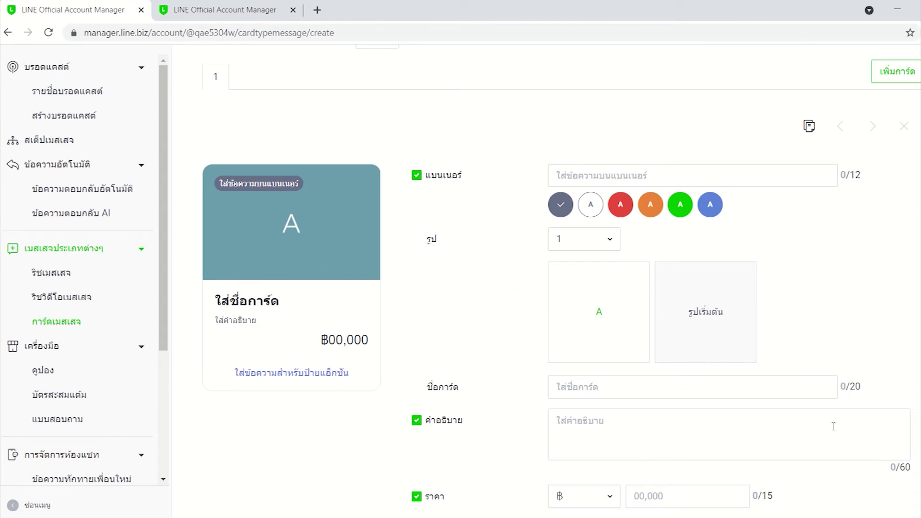
{"action": "scroll", "coordinate": [521, 320], "scroll_direction": "up", "scroll_amount": 2}
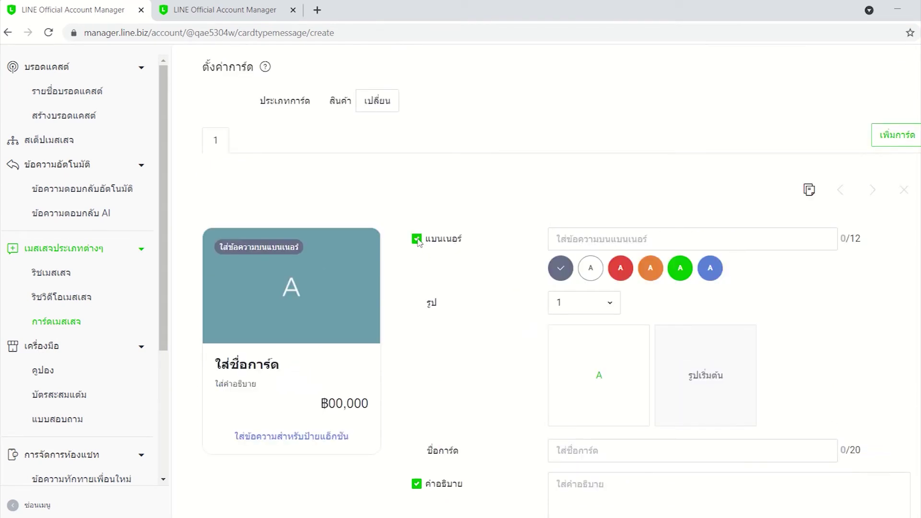
{"action": "left_click", "coordinate": [624, 241]}
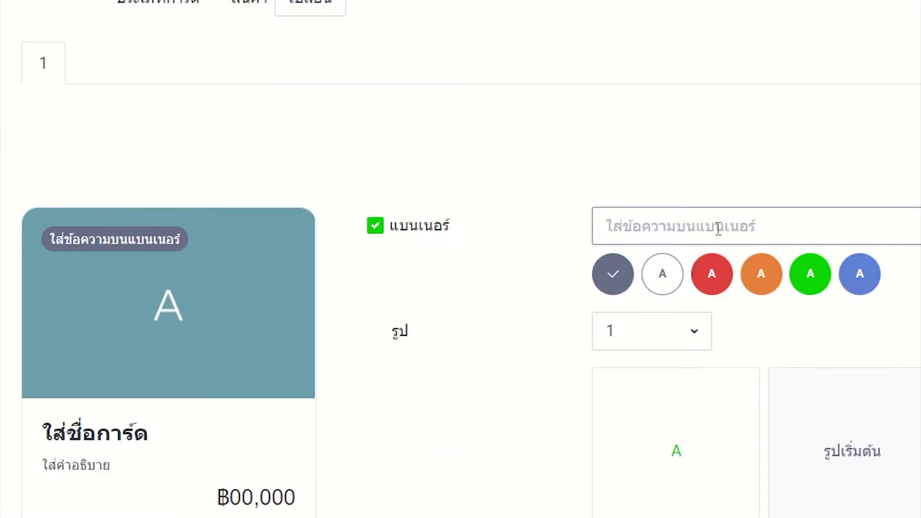
{"action": "type", "text": "สินค้าข"}
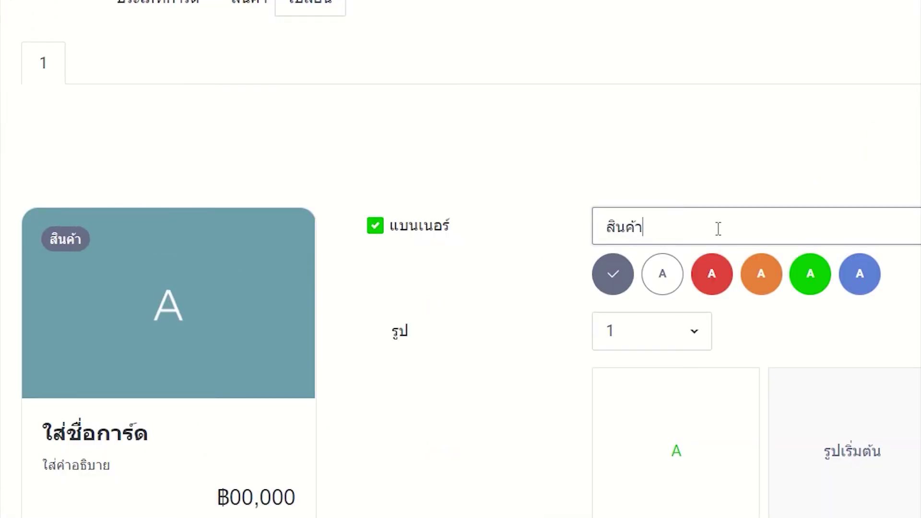
{"action": "type", "text": "ายดี"}
{"action": "left_click", "coordinate": [672, 283]}
{"action": "left_click", "coordinate": [702, 282]}
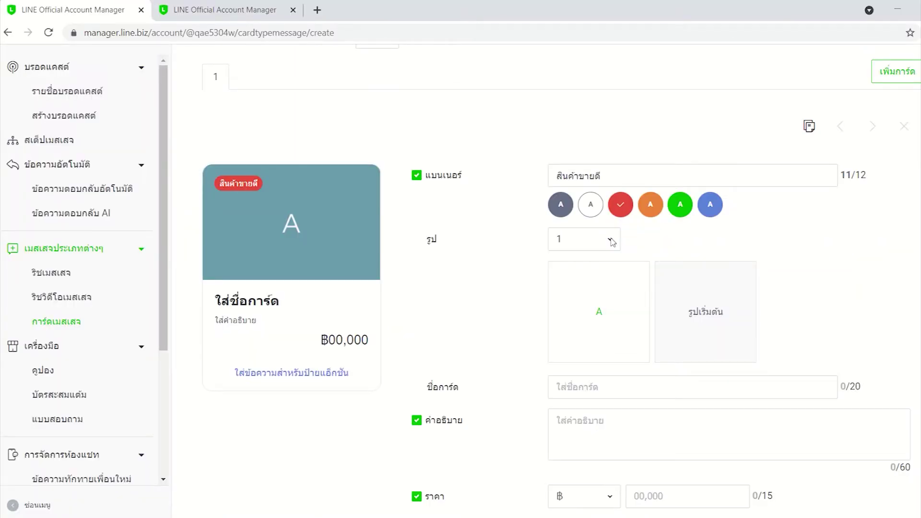
- Try the two-image and three-image layouts on the first card and return the image count to 1
{"action": "left_click", "coordinate": [611, 240]}
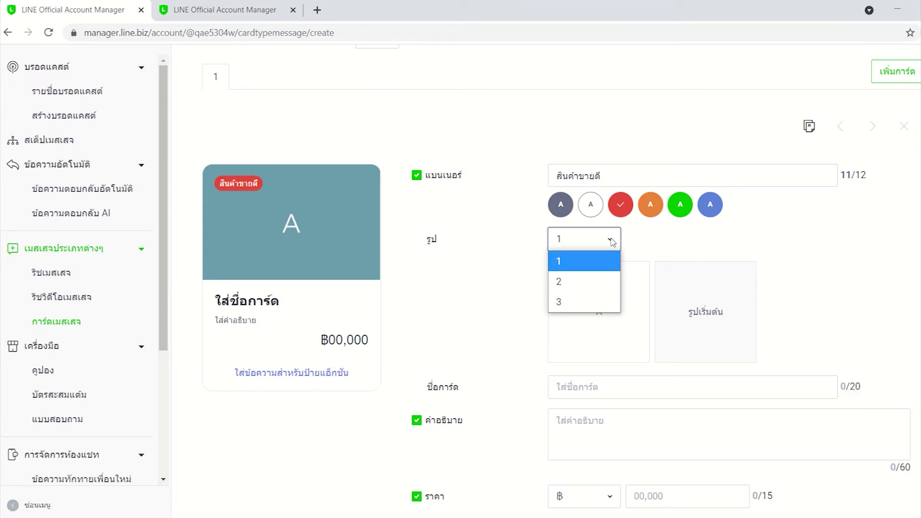
{"action": "left_click", "coordinate": [607, 261]}
{"action": "left_click", "coordinate": [609, 239]}
{"action": "left_click", "coordinate": [586, 283]}
{"action": "left_click", "coordinate": [607, 244]}
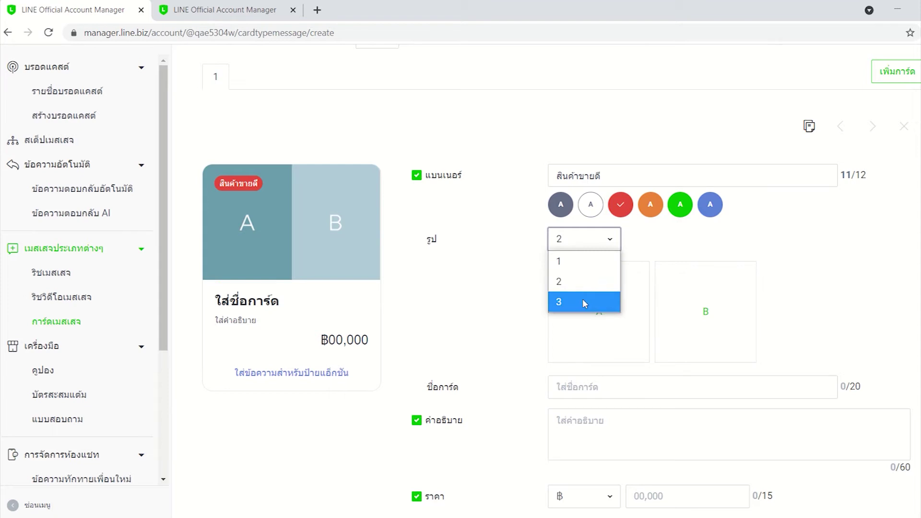
{"action": "left_click", "coordinate": [582, 300]}
{"action": "left_click", "coordinate": [611, 239]}
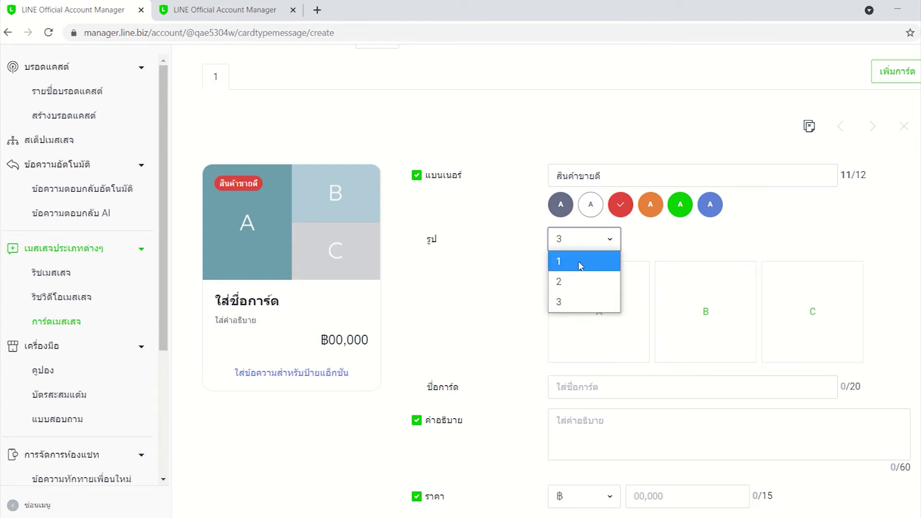
{"action": "left_click", "coordinate": [581, 266]}
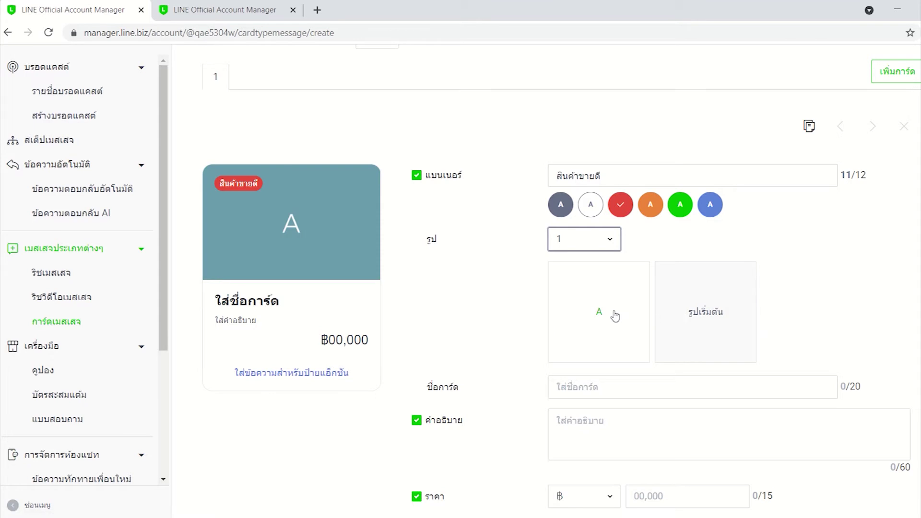
- Upload picture 001 from the ภาพทำLineOA folder as the first card's image, zoomed out to fit the whole picture in the crop
{"action": "left_click", "coordinate": [600, 317]}
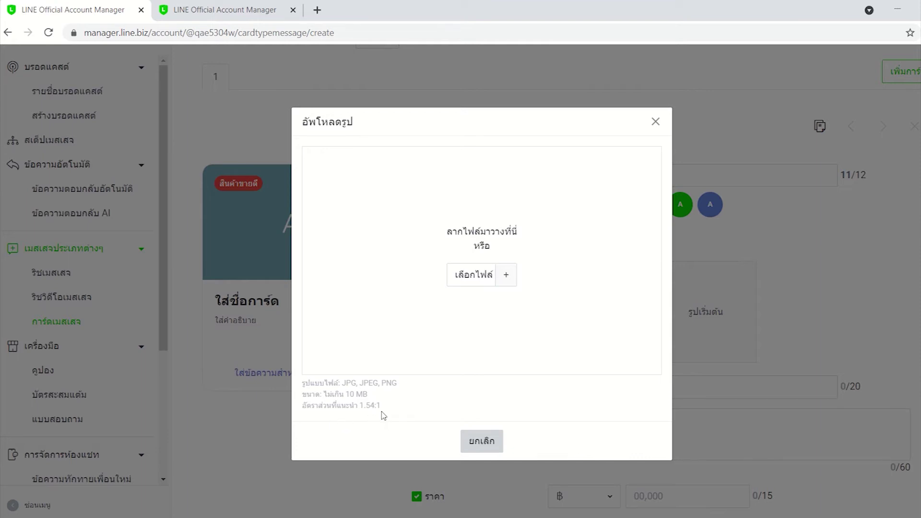
{"action": "left_click", "coordinate": [506, 280]}
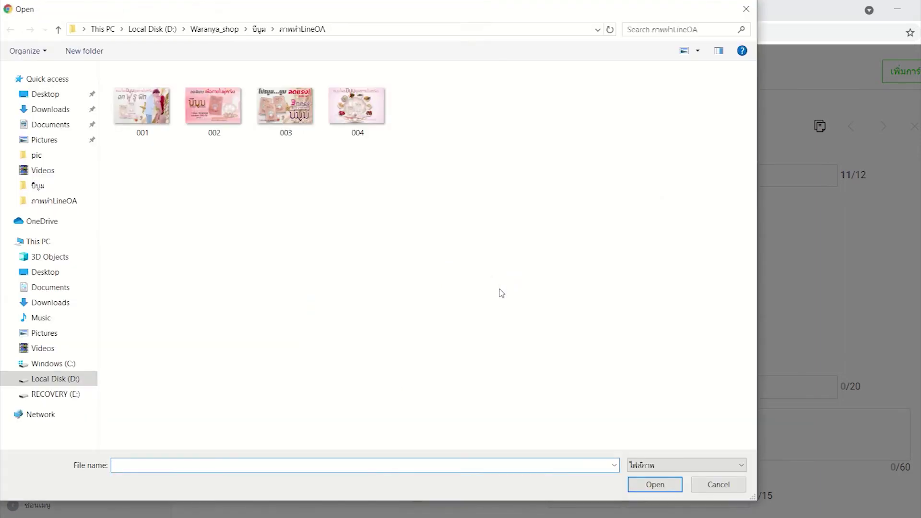
{"action": "type", "text": "001"}
{"action": "left_click", "coordinate": [654, 485]}
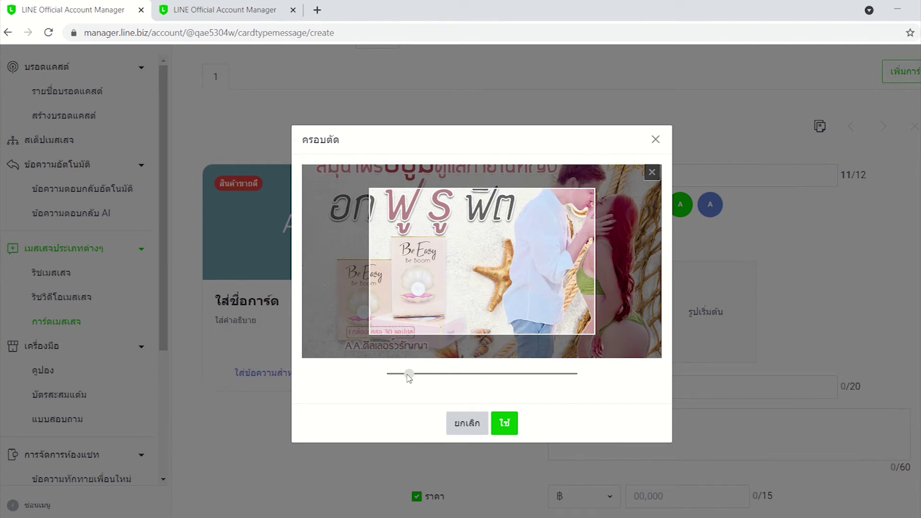
{"action": "left_click_drag", "start_coordinate": [407, 374], "coordinate": [392, 374]}
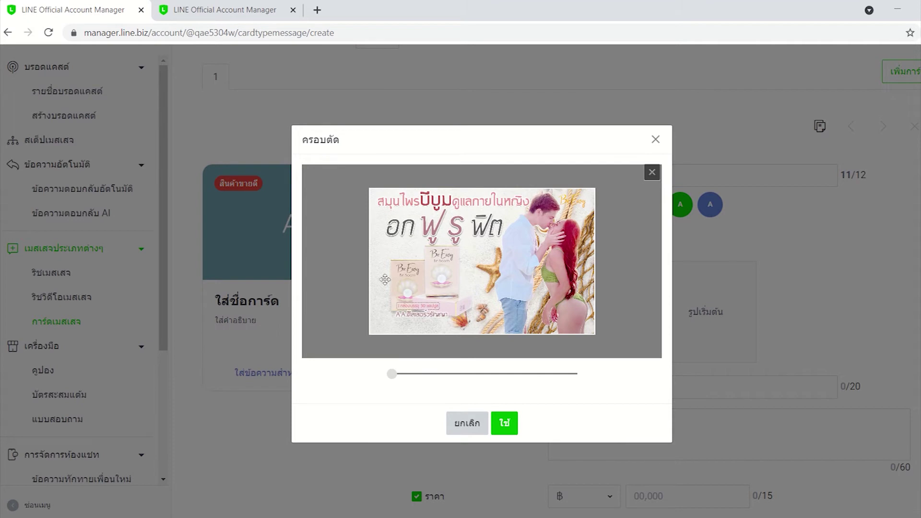
{"action": "left_click", "coordinate": [505, 424]}
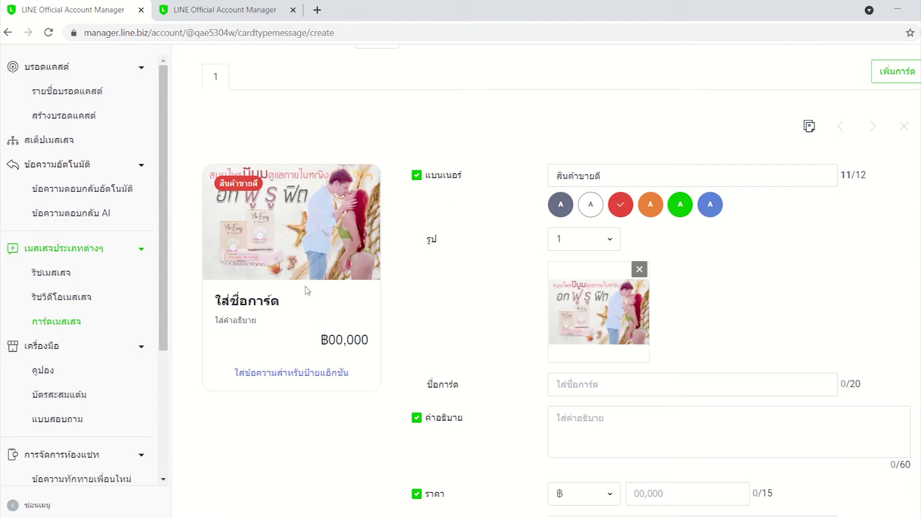
- Turn off the banner (แบนเนอร์) on the first card
{"action": "left_click", "coordinate": [595, 175]}
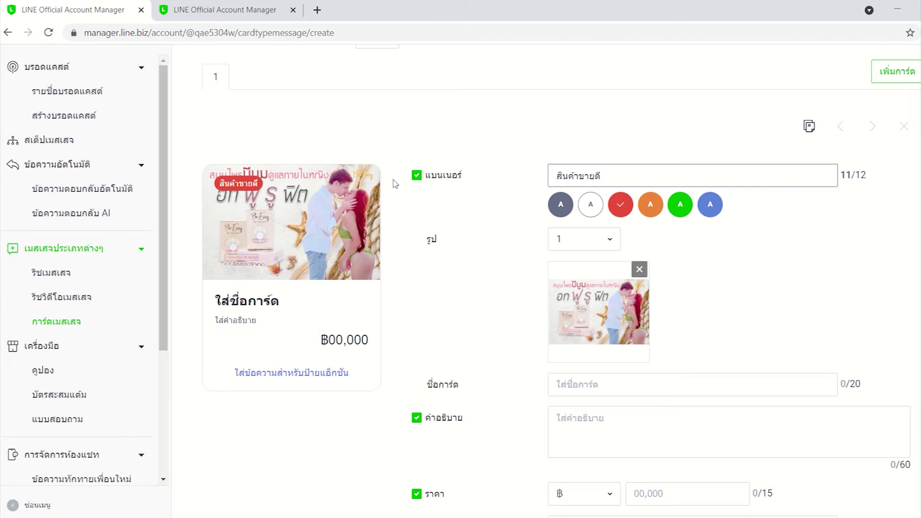
{"action": "left_click", "coordinate": [416, 175]}
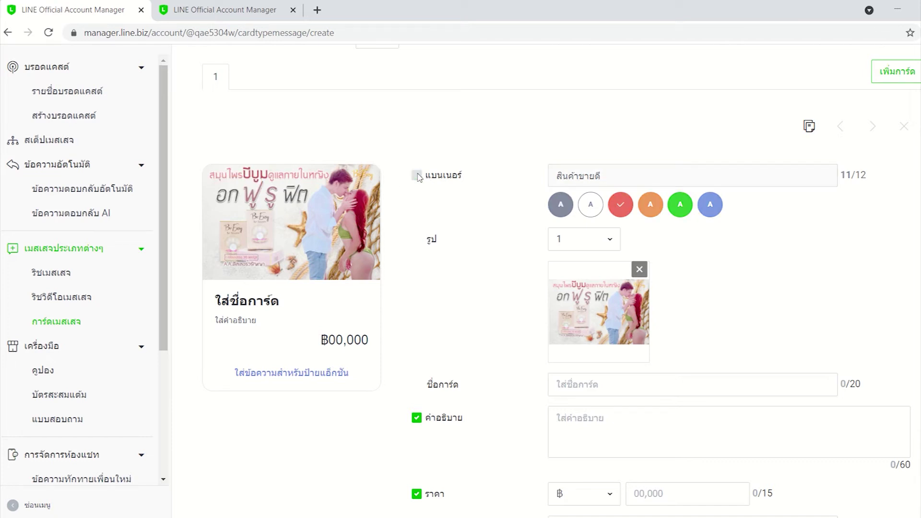
- Enter "ลดกระหน่ำบีบูม40%" as the first card's title (ชื่อการ์ด)
{"action": "scroll", "coordinate": [626, 341], "scroll_direction": "down", "scroll_amount": 3}
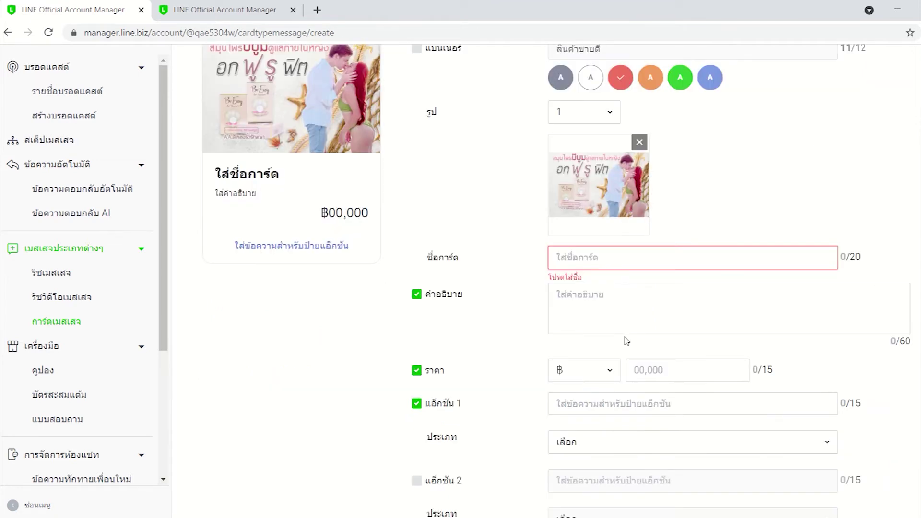
{"action": "type", "text": "ลดกร"}
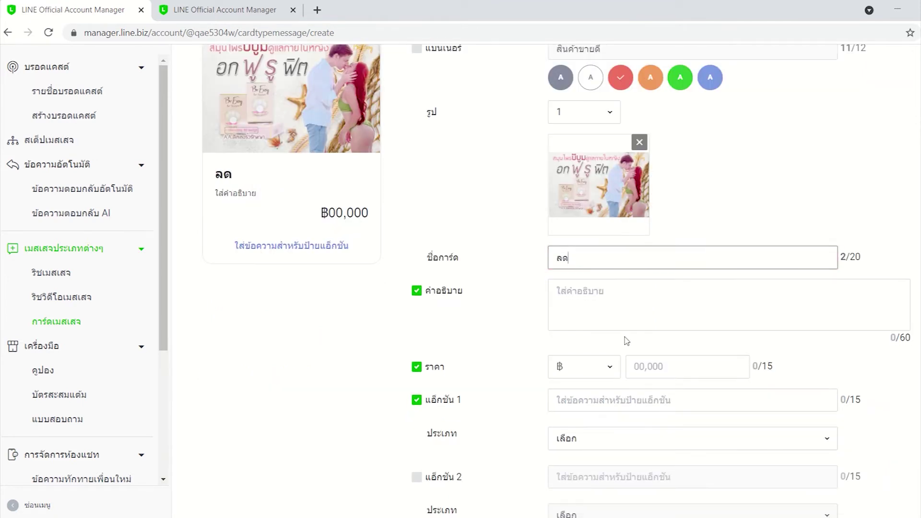
{"action": "type", "text": "ะหน่ำ"}
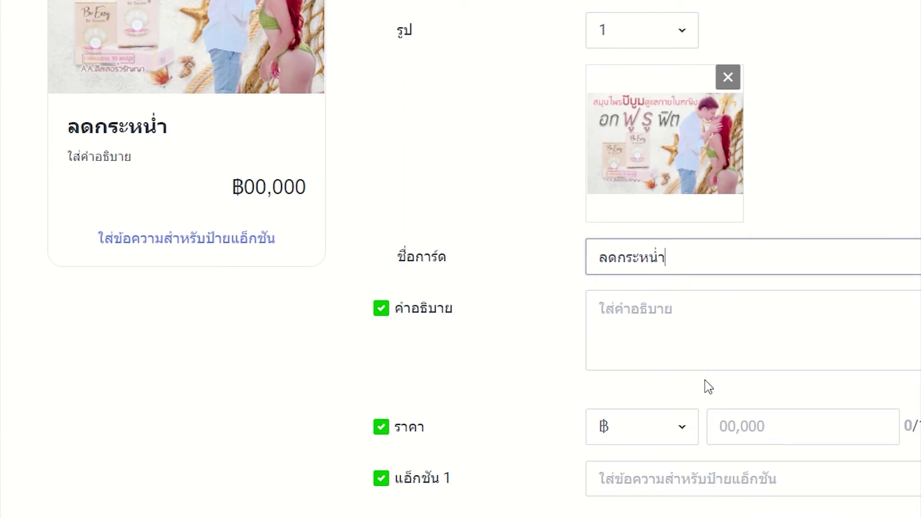
{"action": "type", "text": "บีบูม"}
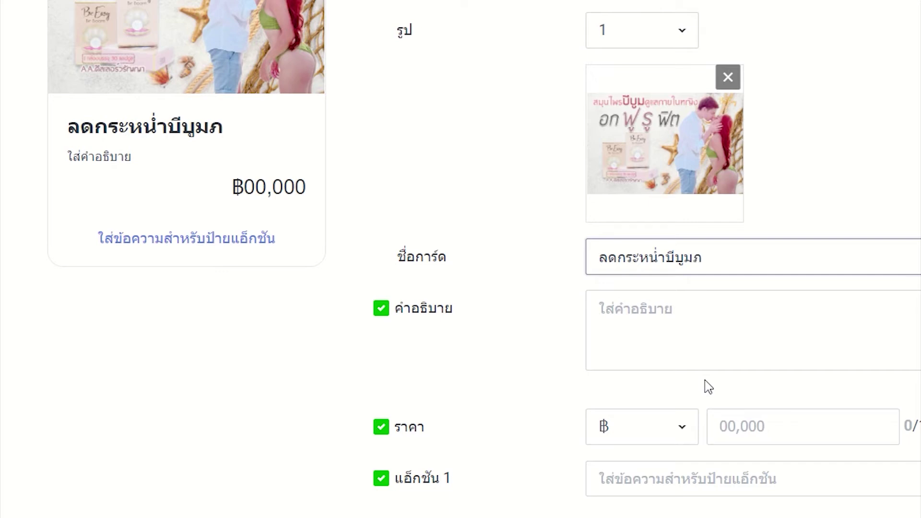
{"action": "type", "text": "40%"}
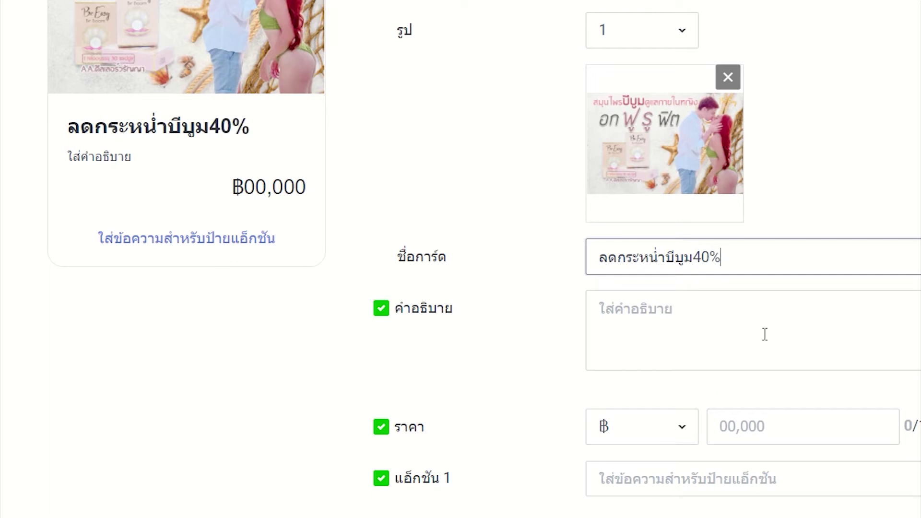
- Enter the first card's description as "โปรบีบูม 1 กล่องละ 290 บาท 3 กล่อง870 บาทจัดส่งฟรีทุกช่องทาง"
{"action": "left_click", "coordinate": [702, 346]}
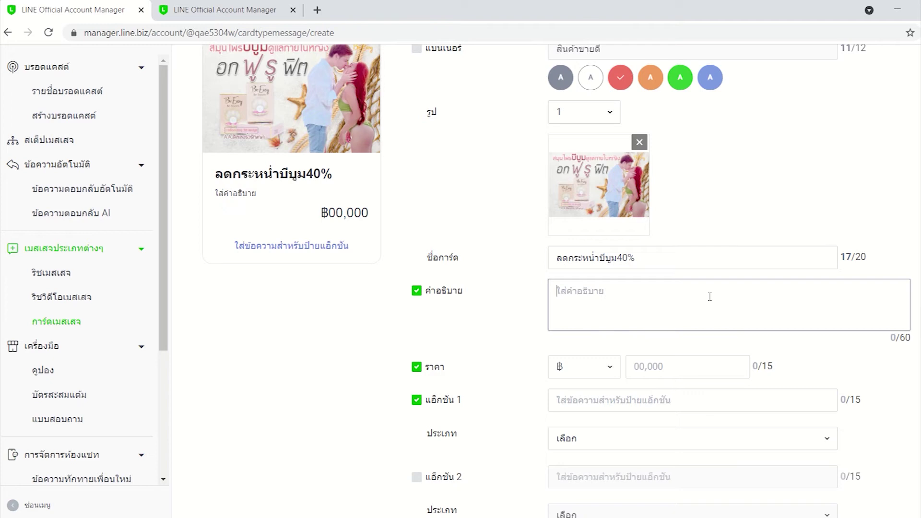
{"action": "key", "text": "alt+Tab"}
{"action": "key", "text": "alt+Tab"}
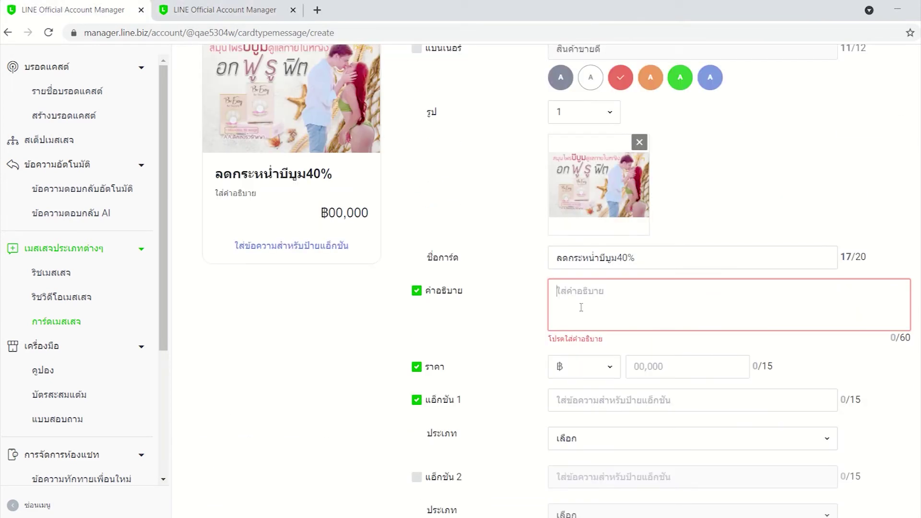
{"action": "type", "text": "โปรบีบูม 1 กล่องละ 290 บาท จัดส่งฟรีทุกช่องทาง"}
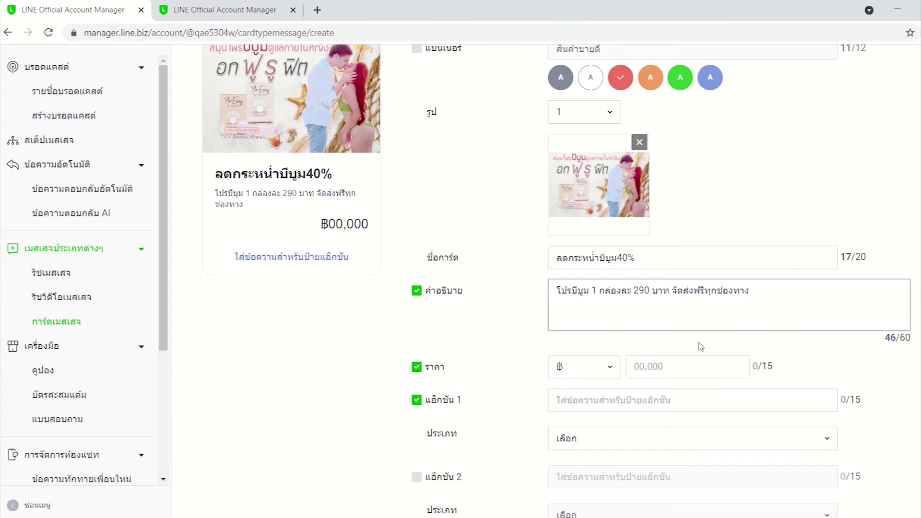
{"action": "left_click", "coordinate": [671, 291]}
{"action": "type", "text": "3 กล่อง 87"}
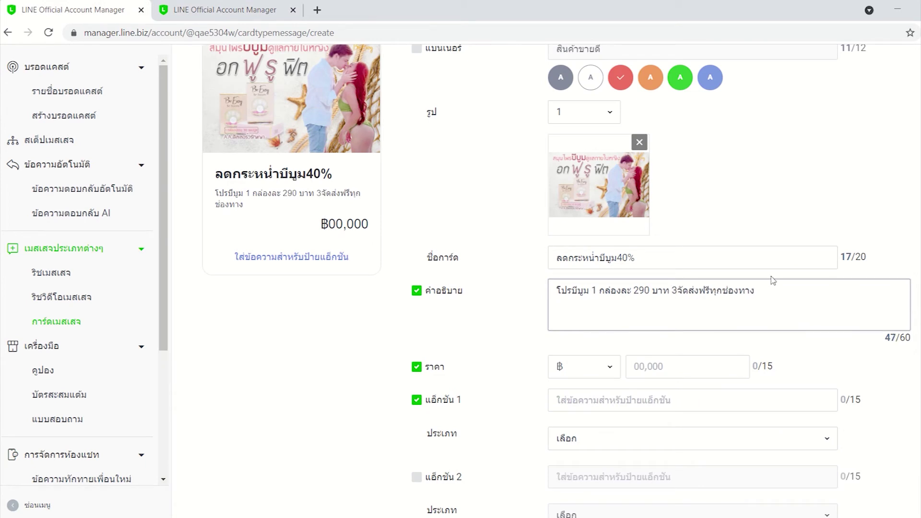
{"action": "type", "text": "0 บาท"}
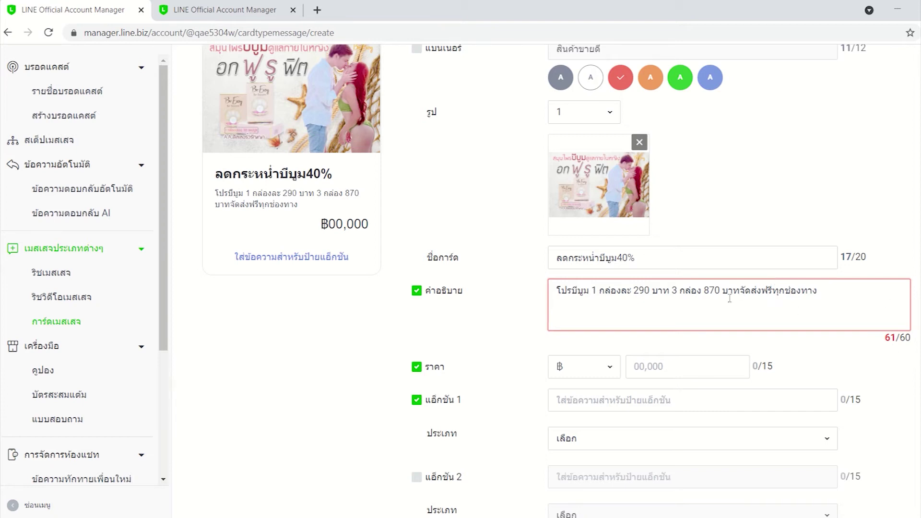
{"action": "key", "text": "BackSpace"}
- Keep the price (ราคา) enabled on the first card and enter it as "290 ส่งฟรี" in ฿
{"action": "scroll", "coordinate": [610, 305], "scroll_direction": "down", "scroll_amount": 1}
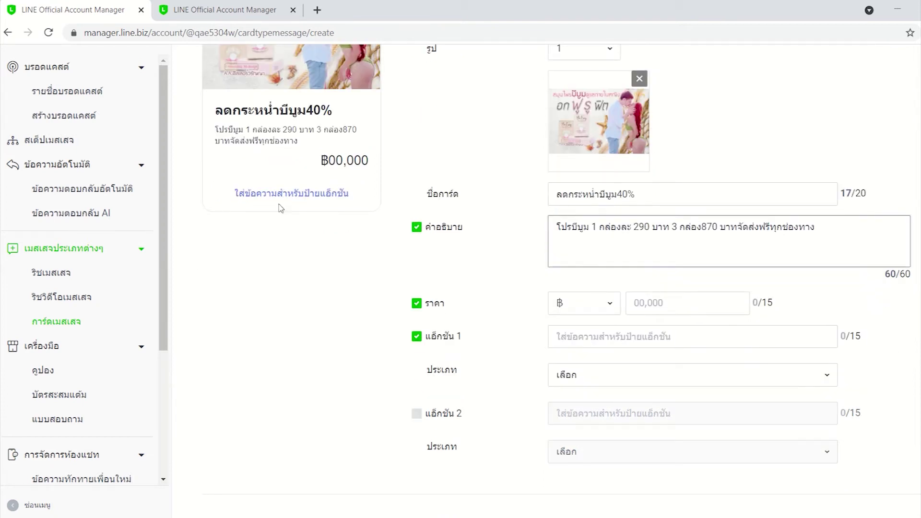
{"action": "left_click", "coordinate": [417, 304]}
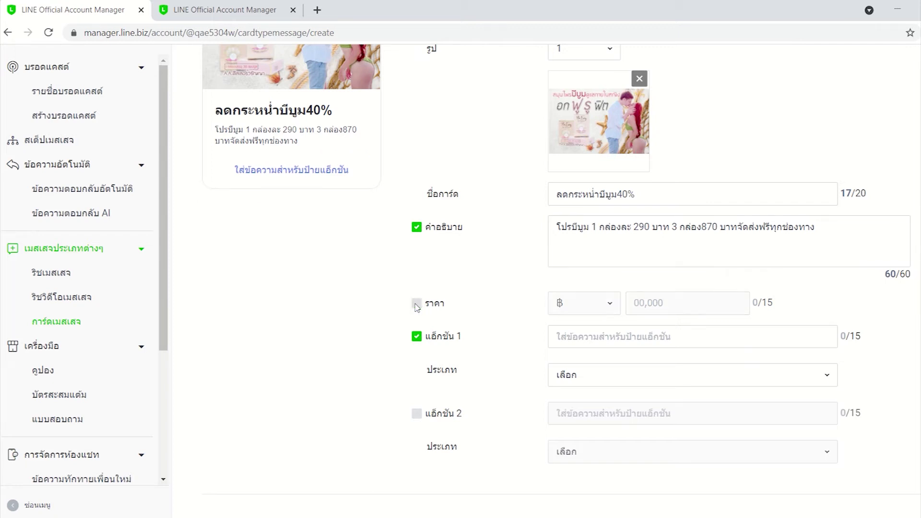
{"action": "left_click", "coordinate": [417, 304]}
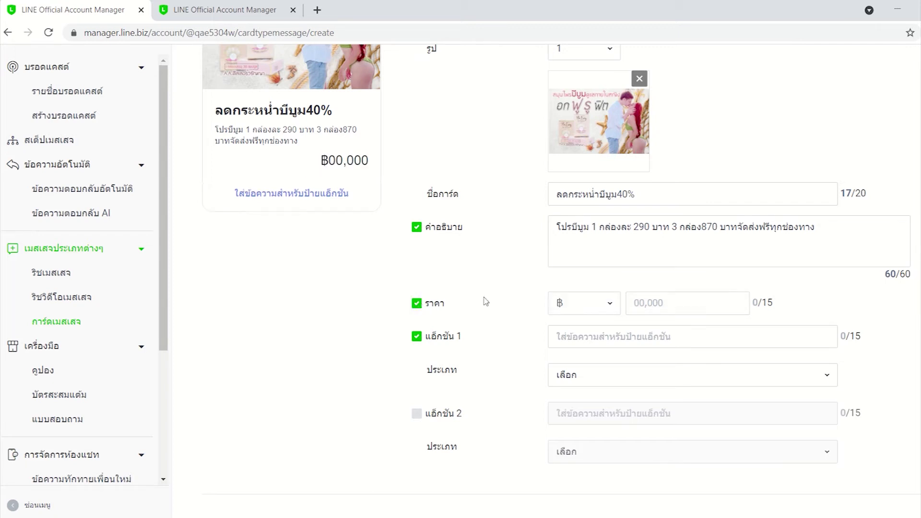
{"action": "left_click", "coordinate": [667, 307]}
{"action": "type", "text": "/ตจ"}
{"action": "key", "text": "BackSpace"}
{"action": "key", "text": "BackSpace"}
{"action": "key", "text": "BackSpace"}
{"action": "type", "text": "290"}
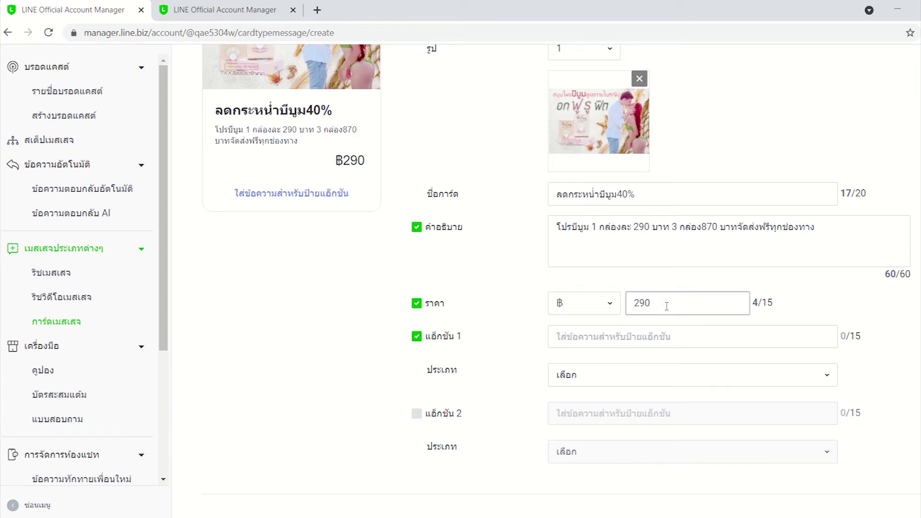
{"action": "type", "text": " ส่งฟรี"}
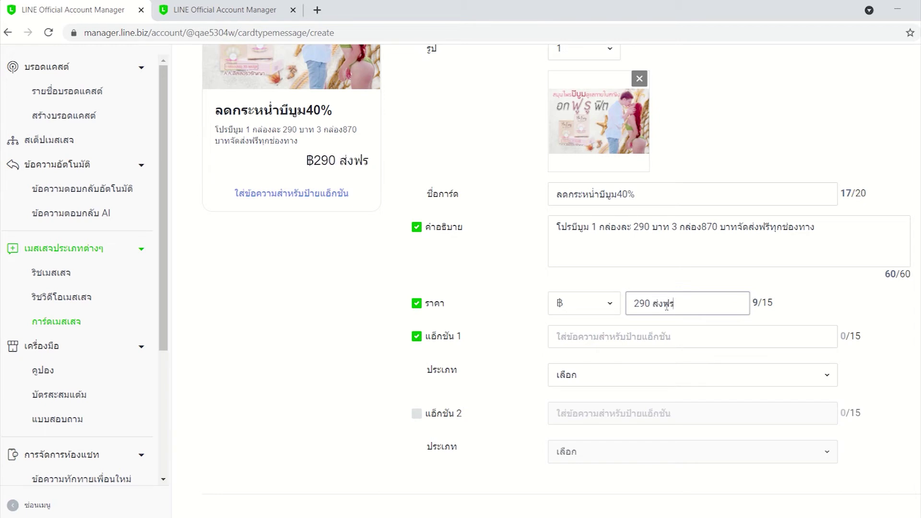
- Consult the card plan in PowerPoint, return to the browser and label action 1 (แอ็กชัน 1) ">สนใจสั่งซื้อ<"
{"action": "key", "text": "Tab"}
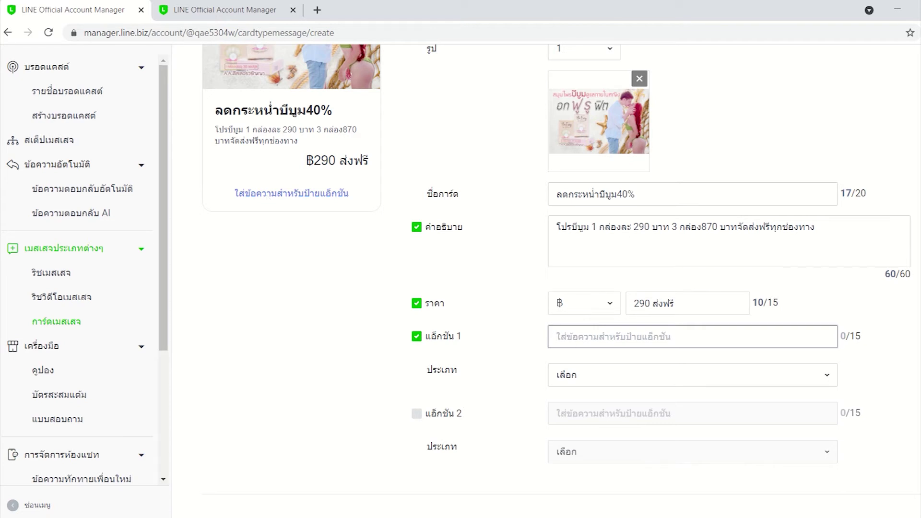
{"action": "key", "text": "alt+Tab"}
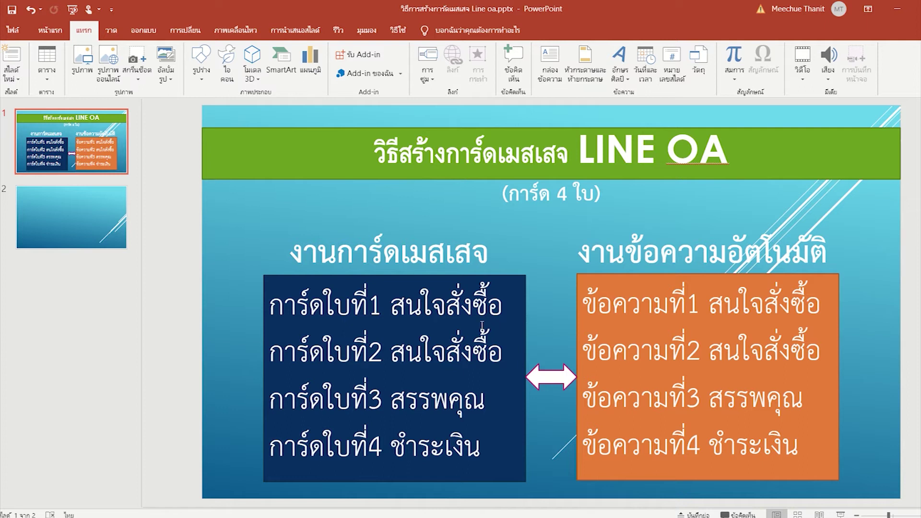
{"action": "left_click", "coordinate": [405, 314]}
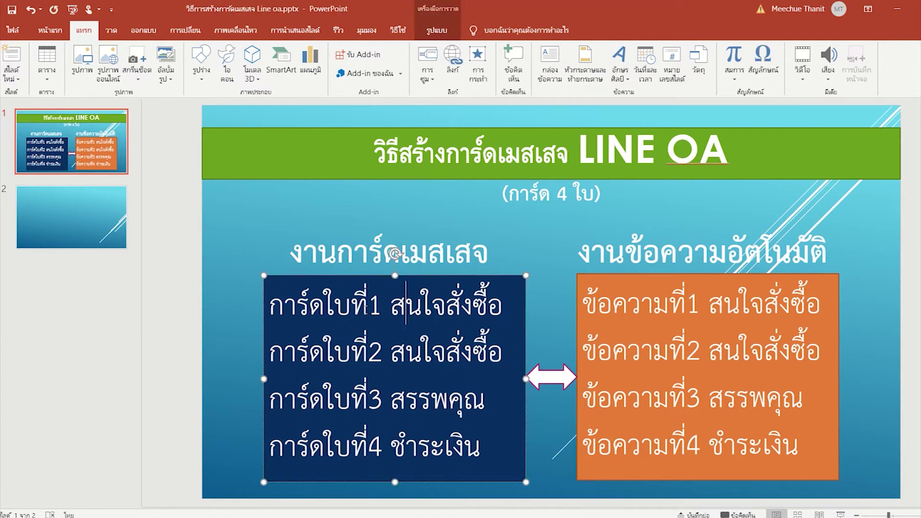
{"action": "left_click", "coordinate": [898, 10]}
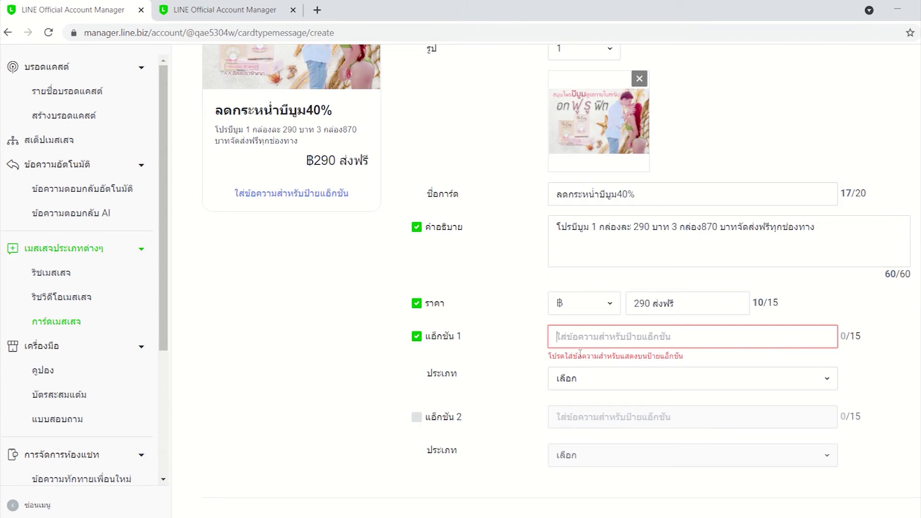
{"action": "type", "text": "สนใจสั่งซื้อ<"}
{"action": "key", "text": "Home"}
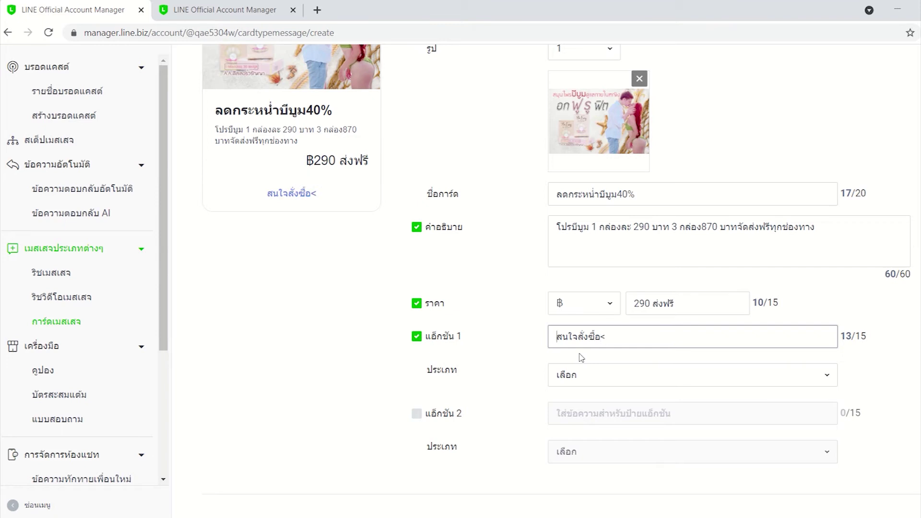
{"action": "type", "text": ">"}
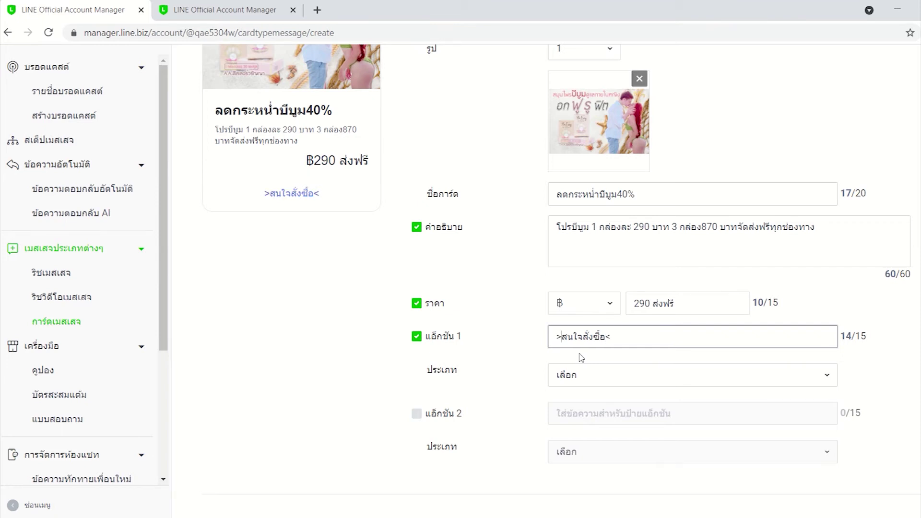
{"action": "left_click", "coordinate": [615, 336]}
- Set the type (ประเภท) of action 1 to ข้อความ
{"action": "left_click", "coordinate": [579, 375]}
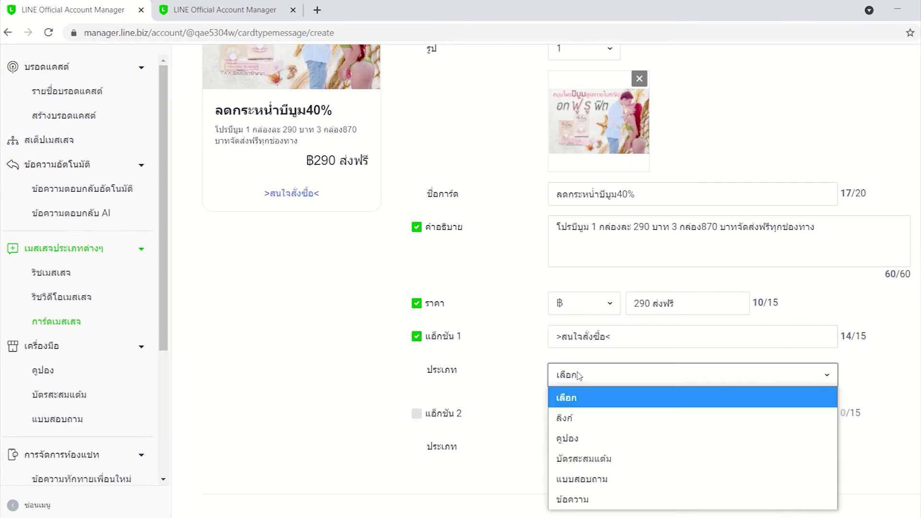
{"action": "left_click", "coordinate": [393, 330]}
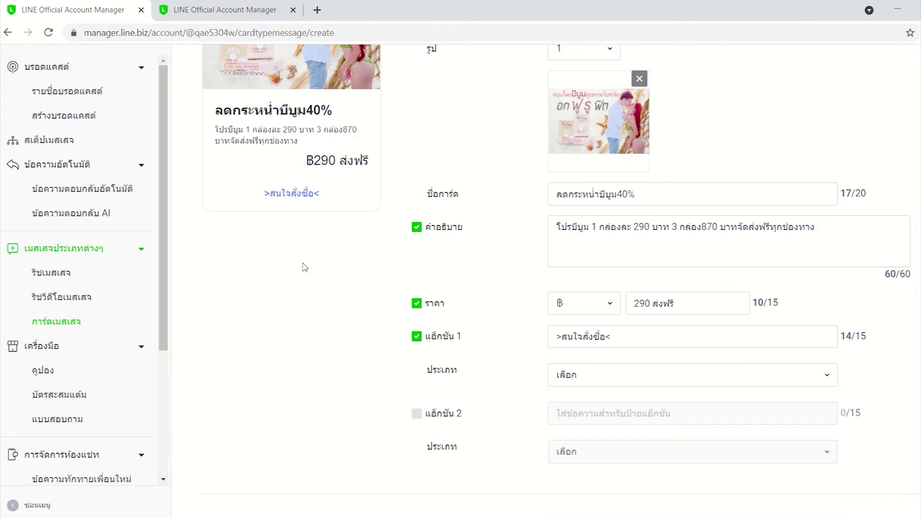
{"action": "scroll", "coordinate": [504, 412], "scroll_direction": "down", "scroll_amount": 1}
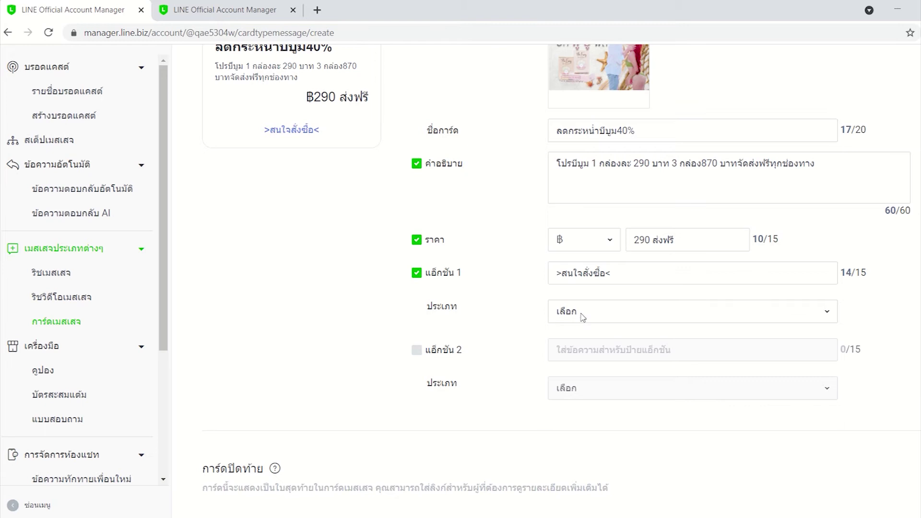
{"action": "left_click", "coordinate": [582, 313]}
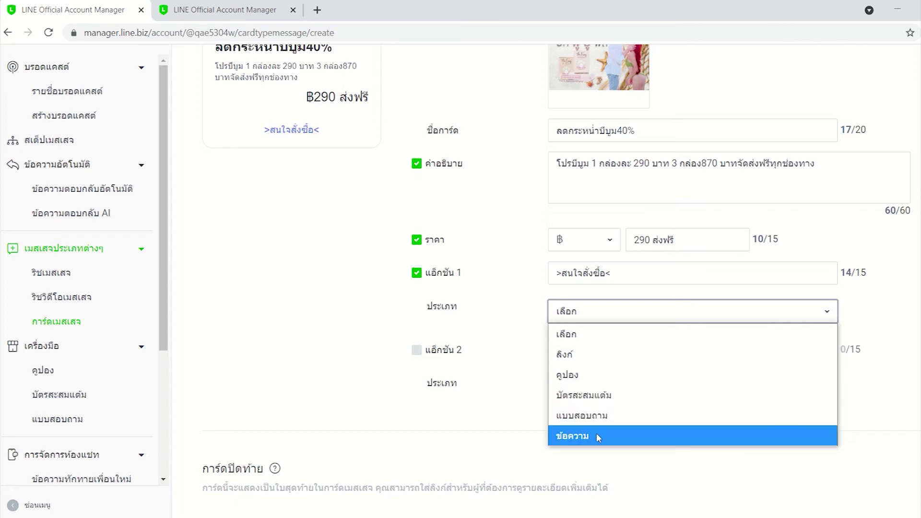
{"action": "left_click", "coordinate": [568, 439]}
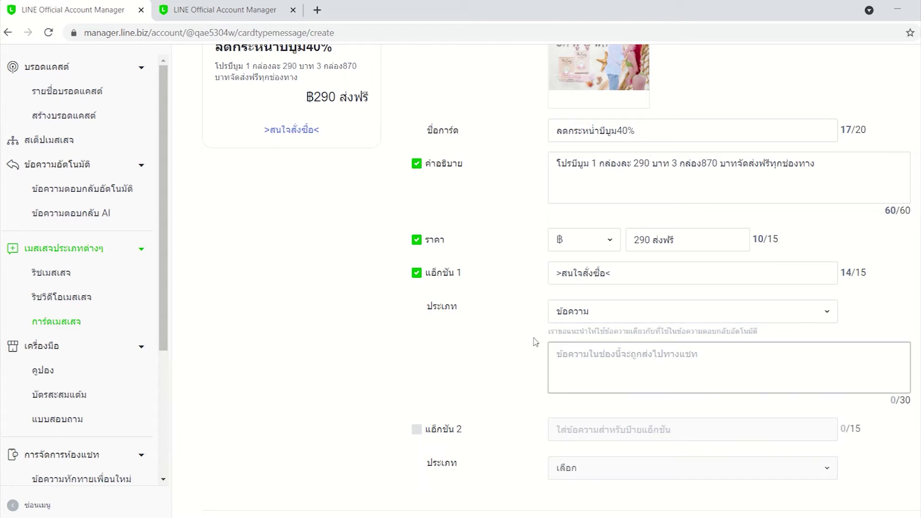
- Compare the hint under action 1's type with the auto-reply list (งานข้อความอัตโนมัติ) on the PowerPoint plan slide, returning to the browser
{"action": "left_click_drag", "start_coordinate": [549, 331], "coordinate": [764, 339]}
{"action": "triple_click", "coordinate": [772, 336]}
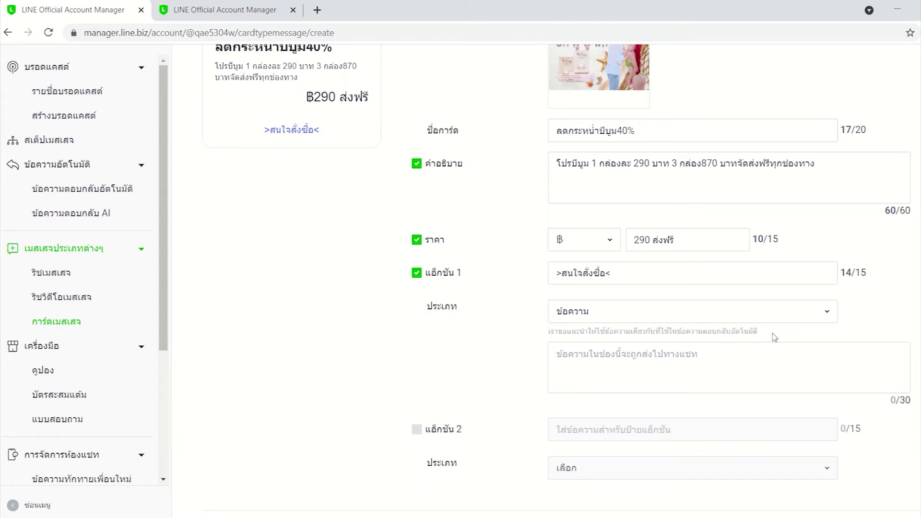
{"action": "left_click", "coordinate": [750, 344]}
{"action": "key", "text": "alt+Tab"}
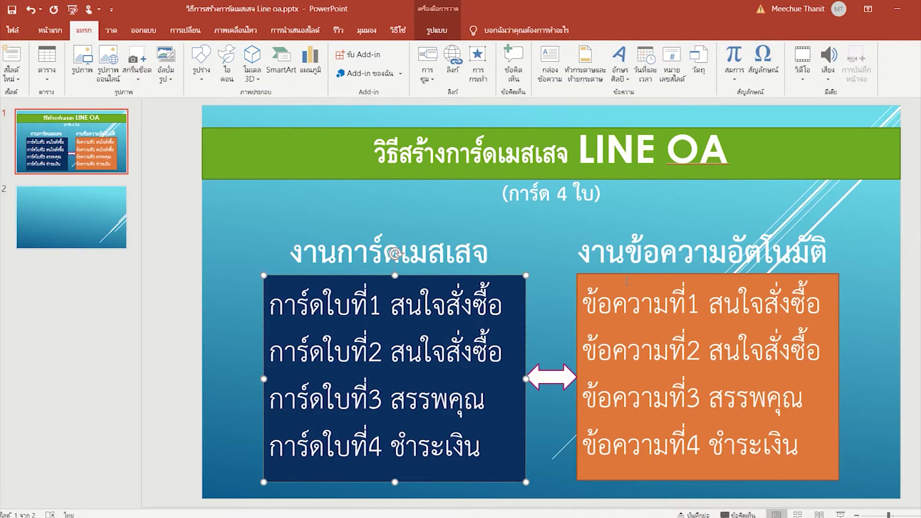
{"action": "left_click", "coordinate": [669, 307]}
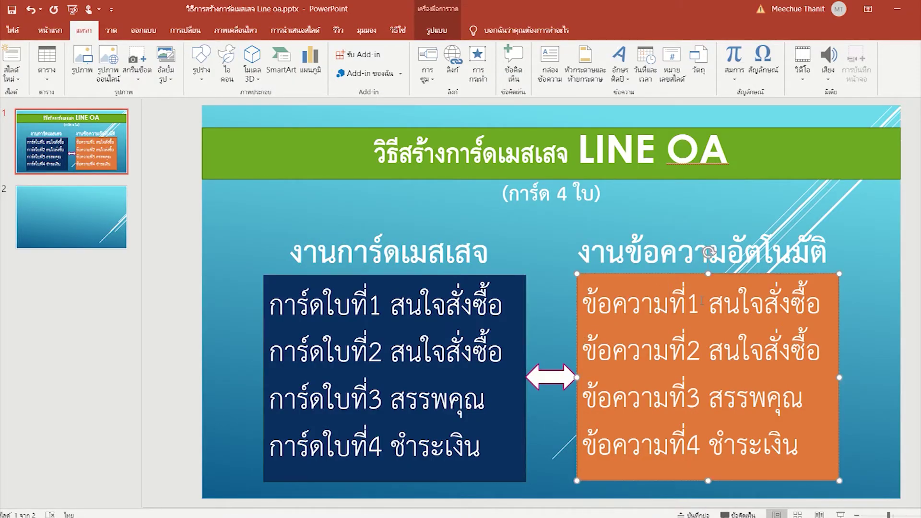
{"action": "left_click", "coordinate": [608, 249]}
{"action": "left_click", "coordinate": [700, 305]}
{"action": "key", "text": "alt+Tab"}
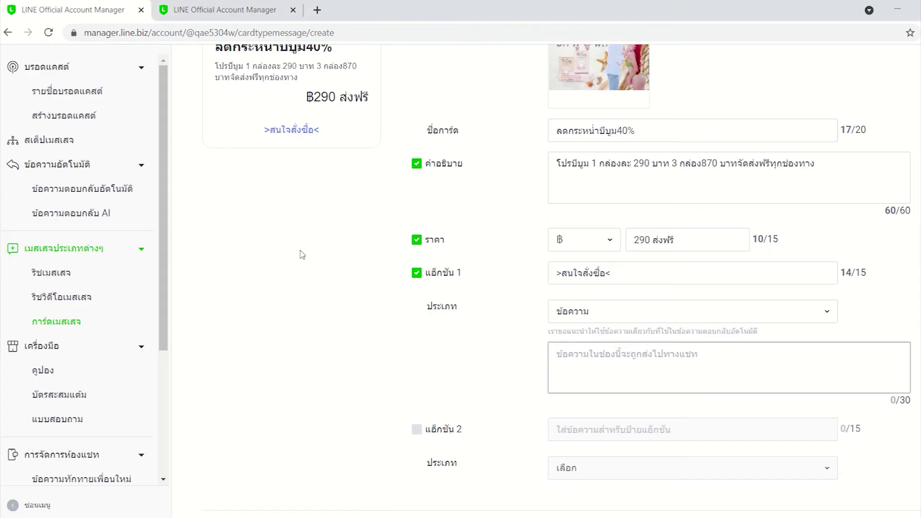
- Open the auto-reply messages page (ข้อความตอบกลับอัตโนมัติ) in a new browser tab and view its message list
{"action": "scroll", "coordinate": [300, 255], "scroll_direction": "up", "scroll_amount": 4}
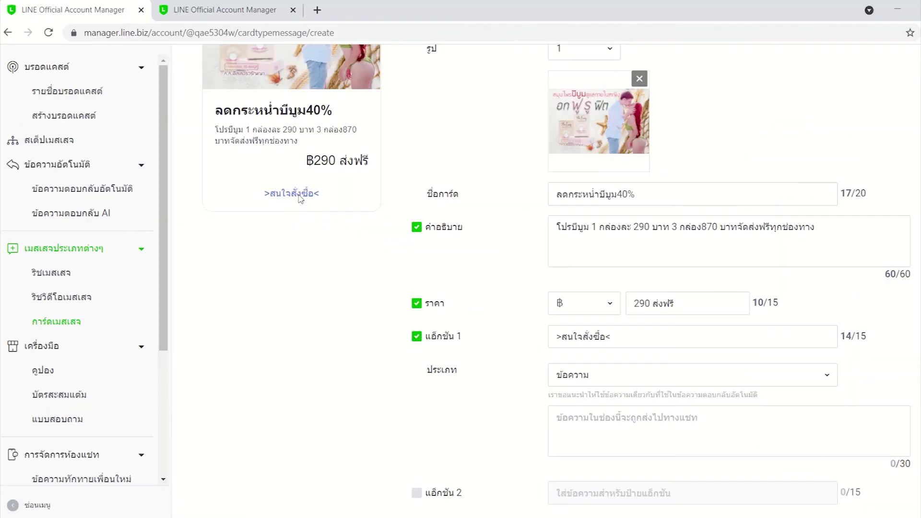
{"action": "scroll", "coordinate": [355, 260], "scroll_direction": "up", "scroll_amount": 3}
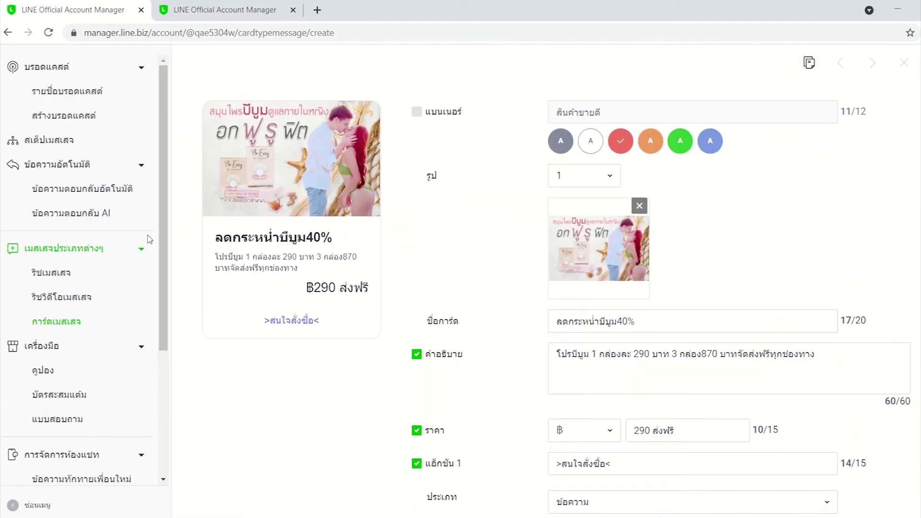
{"action": "right_click", "coordinate": [70, 194]}
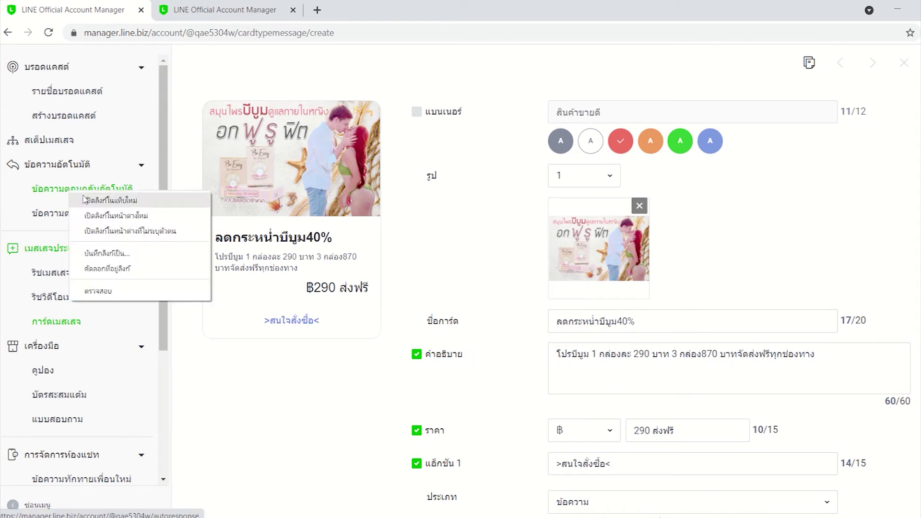
{"action": "left_click", "coordinate": [83, 199]}
{"action": "left_click", "coordinate": [353, 11]}
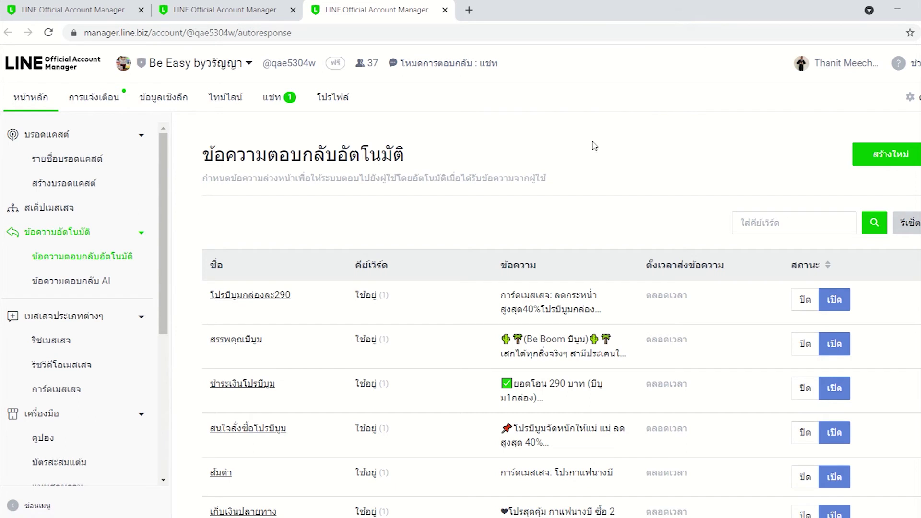
{"action": "scroll", "coordinate": [595, 146], "scroll_direction": "down", "scroll_amount": 1}
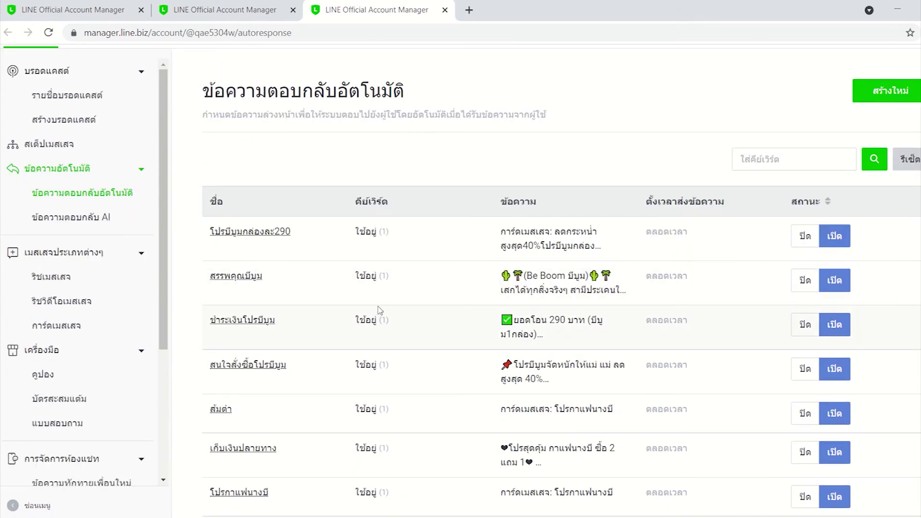
- Open the auto-reply message สนใจสั่งซื้อโปรบีบูม and copy its keyword (คีย์เวิร์ด)
{"action": "left_click", "coordinate": [257, 368]}
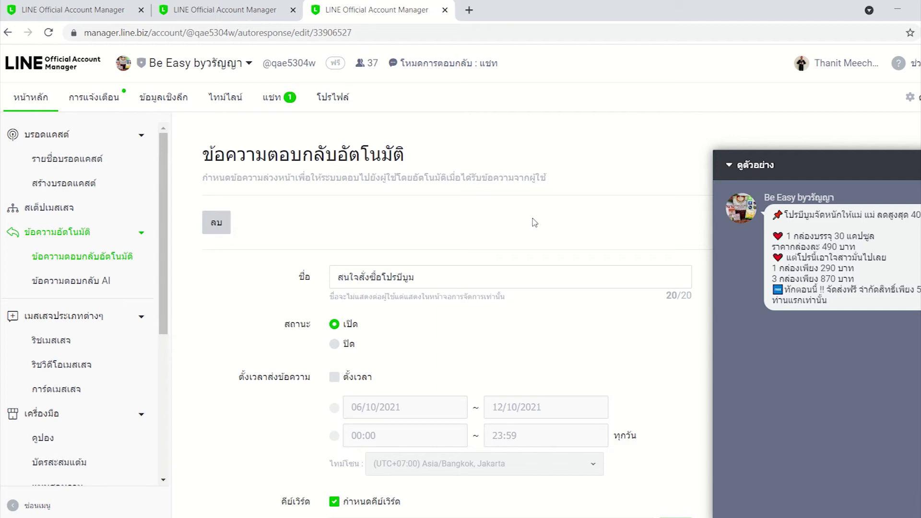
{"action": "scroll", "coordinate": [535, 222], "scroll_direction": "down", "scroll_amount": 5}
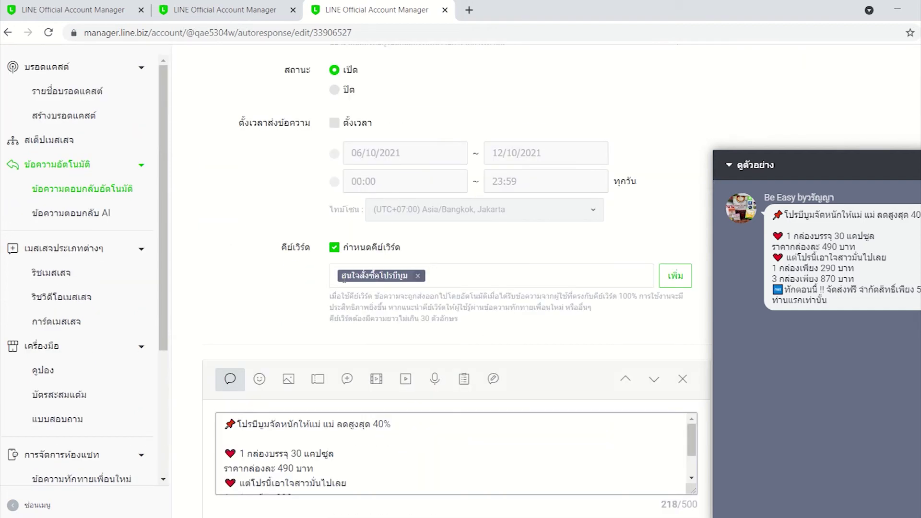
{"action": "left_click_drag", "start_coordinate": [342, 276], "coordinate": [354, 276]}
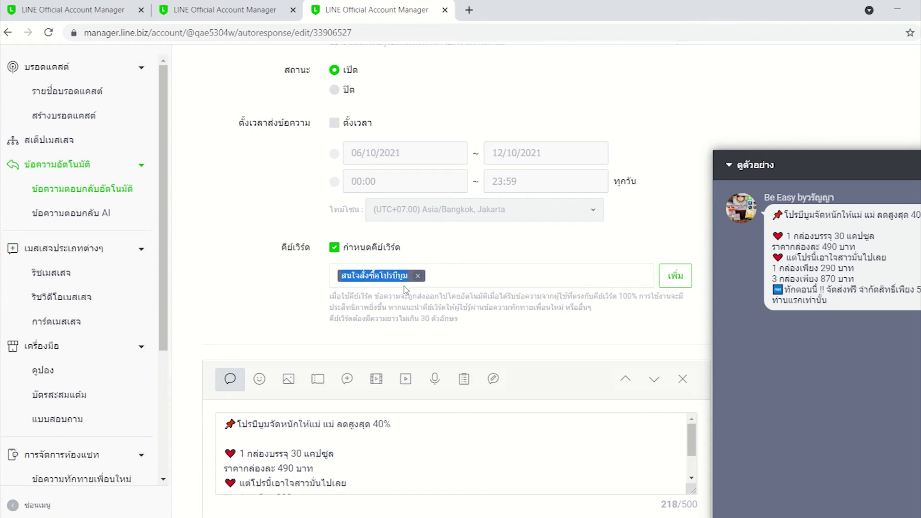
- Set action 1's chat message to สนใจสั่งซื้อโปรบีบูม in the card form, checking it against the auto-reply's keyword
{"action": "left_click", "coordinate": [108, 10]}
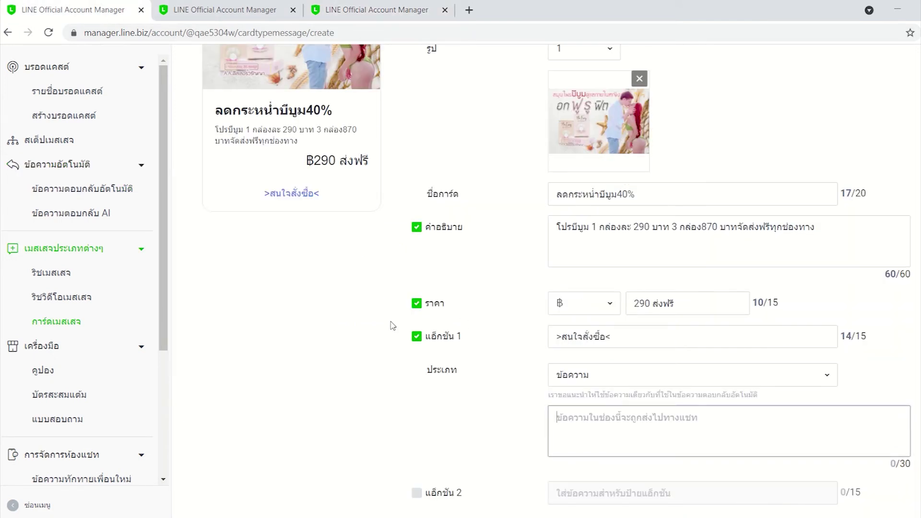
{"action": "left_click", "coordinate": [339, 11]}
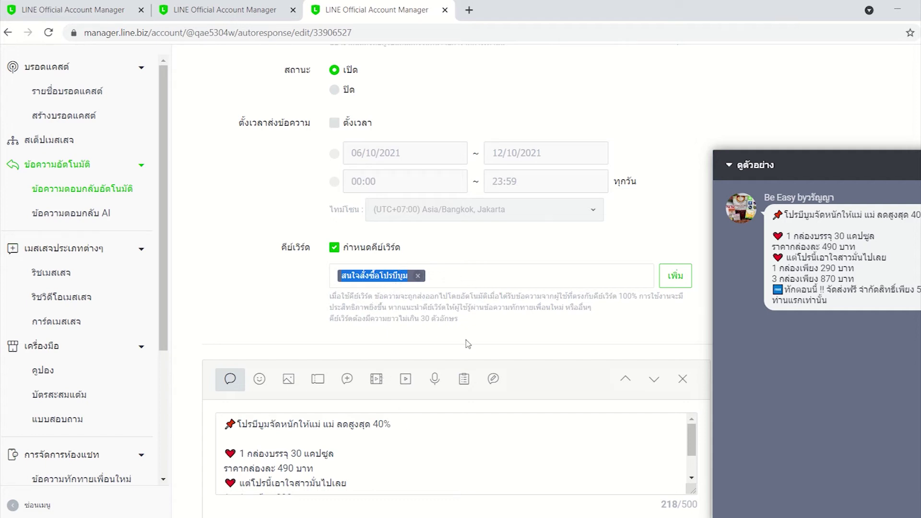
{"action": "left_click", "coordinate": [93, 14]}
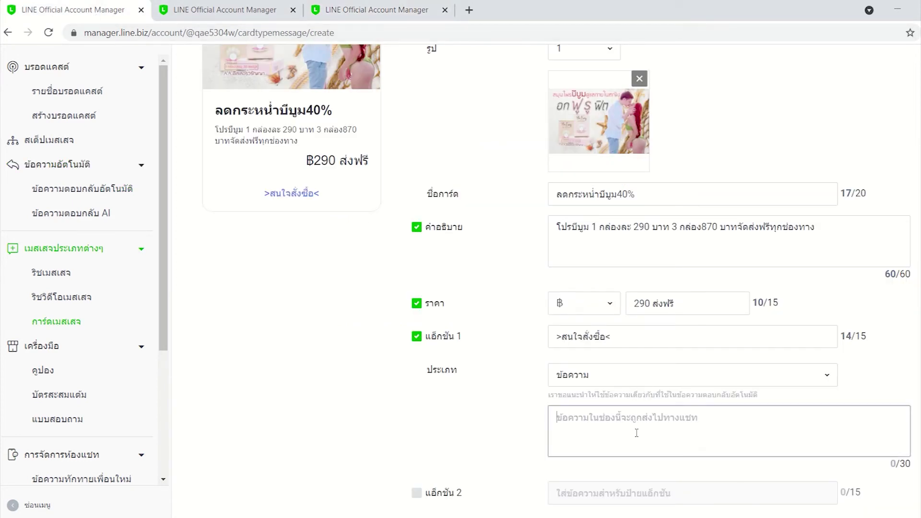
{"action": "type", "text": "สนใจสั่งซื้อโปรบีบูม"}
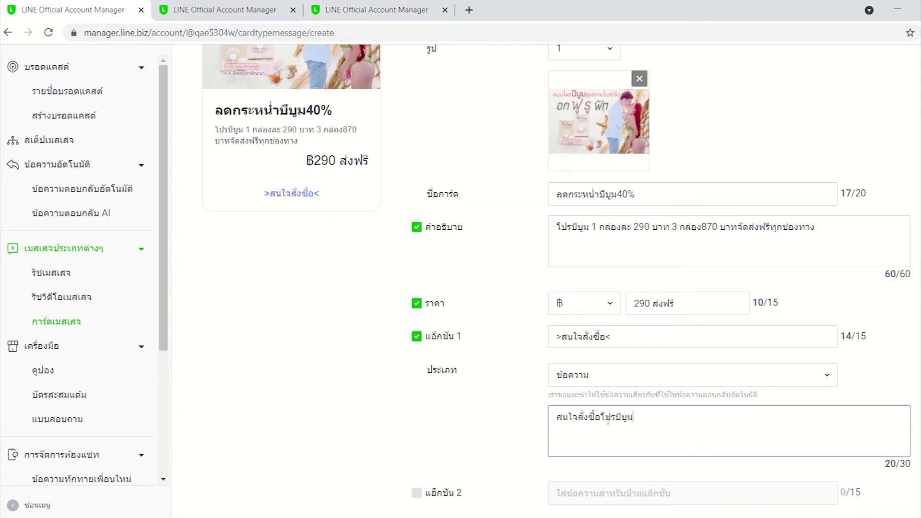
{"action": "left_click", "coordinate": [356, 12]}
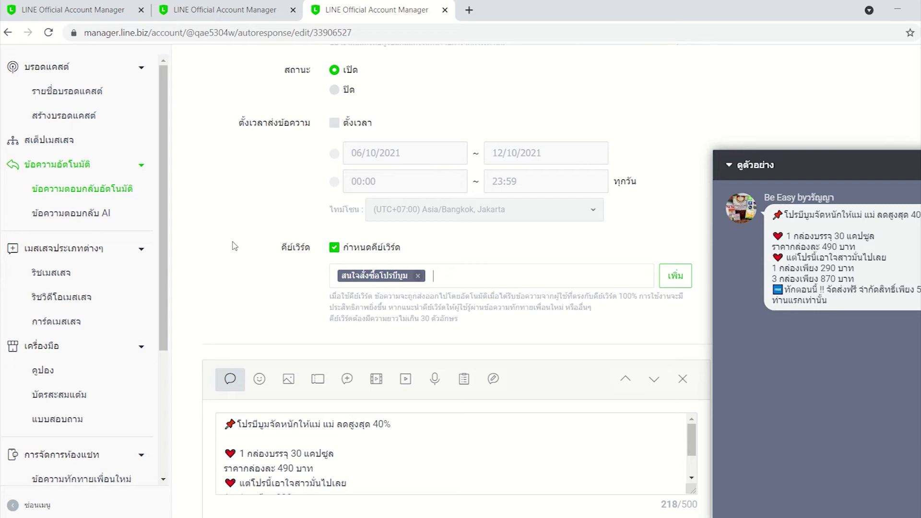
{"action": "left_click", "coordinate": [96, 11]}
{"action": "scroll", "coordinate": [700, 339], "scroll_direction": "up", "scroll_amount": 3}
{"action": "scroll", "coordinate": [489, 395], "scroll_direction": "down", "scroll_amount": 3}
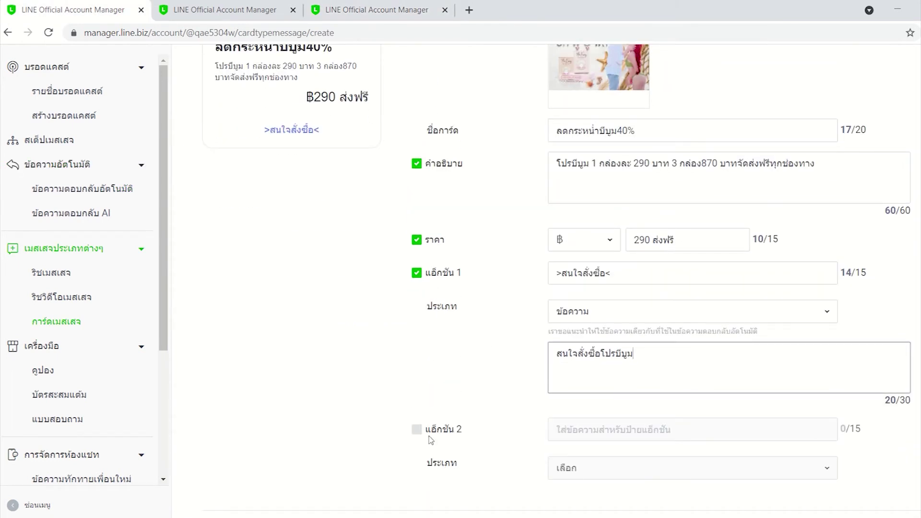
{"action": "left_click", "coordinate": [417, 433]}
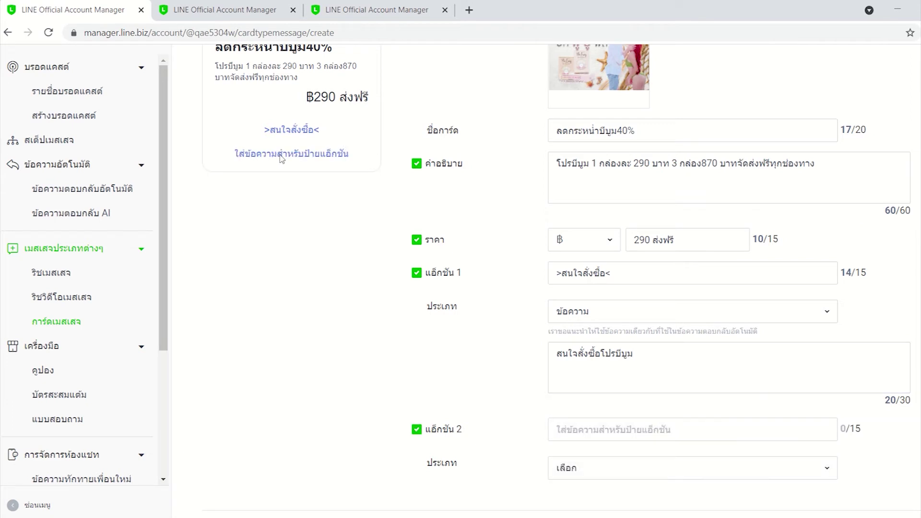
{"action": "scroll", "coordinate": [485, 399], "scroll_direction": "down", "scroll_amount": 1}
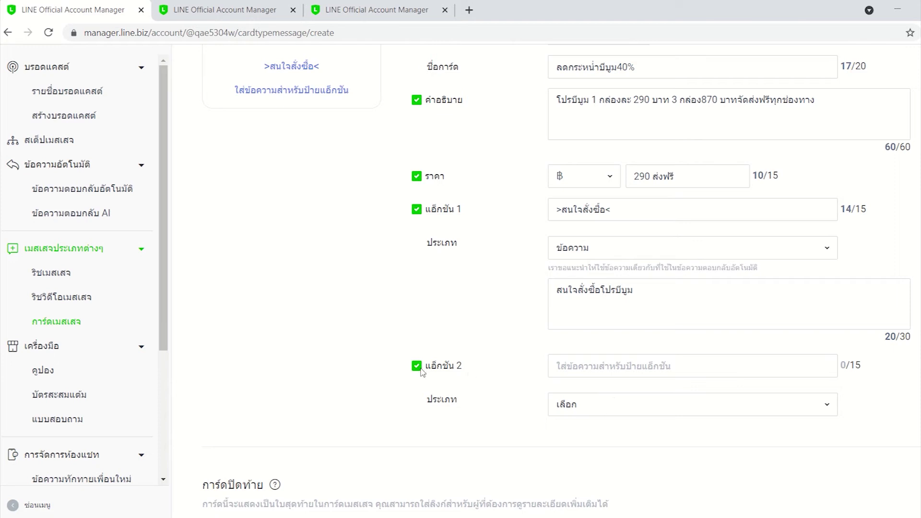
{"action": "scroll", "coordinate": [314, 319], "scroll_direction": "up", "scroll_amount": 1}
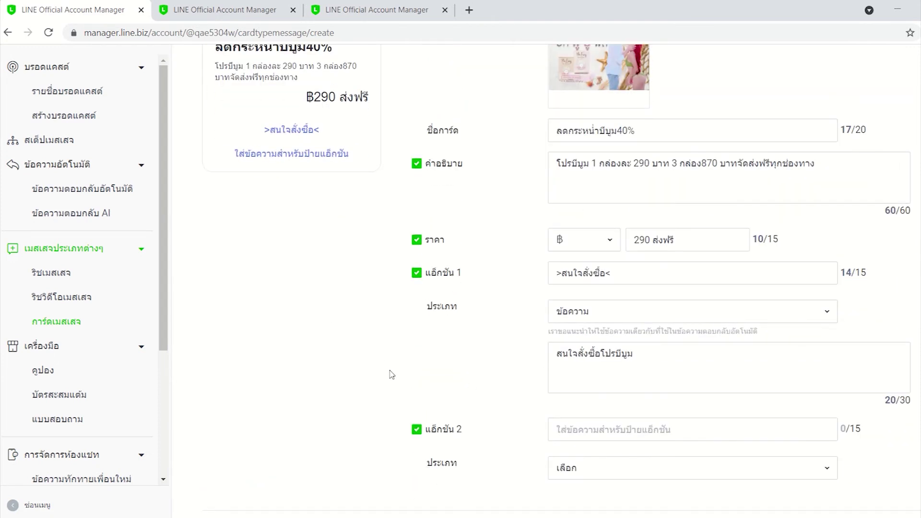
{"action": "left_click", "coordinate": [417, 430]}
- Consult the fourth card's entry in the PowerPoint plan, returning to the card form in the browser
{"action": "scroll", "coordinate": [372, 366], "scroll_direction": "down", "scroll_amount": 4}
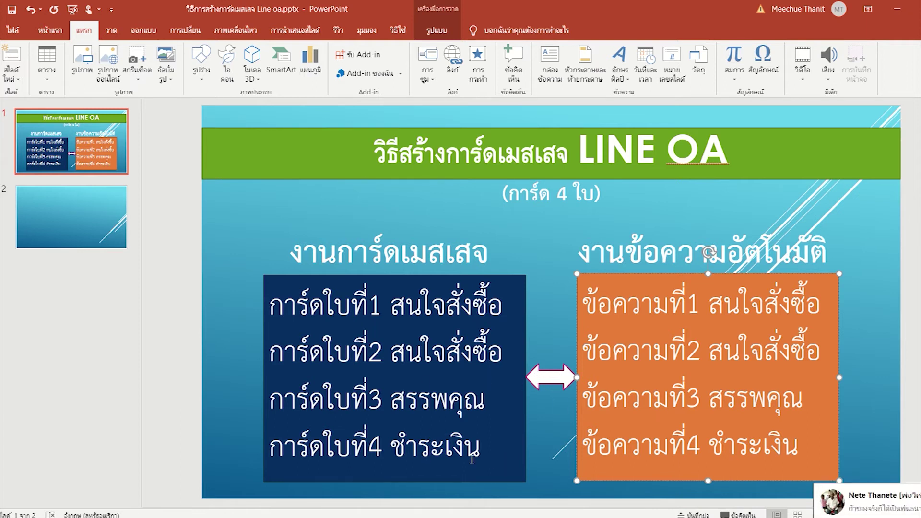
{"action": "left_click", "coordinate": [430, 454]}
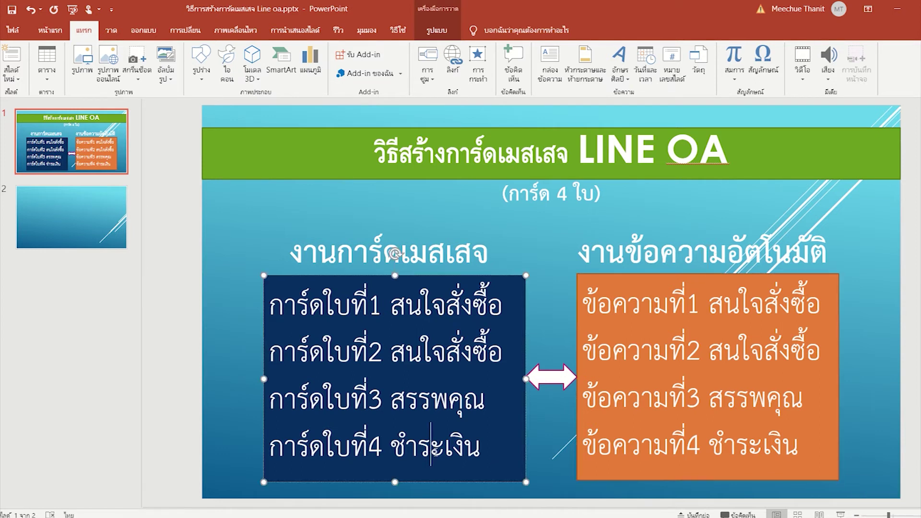
{"action": "left_click", "coordinate": [451, 479]}
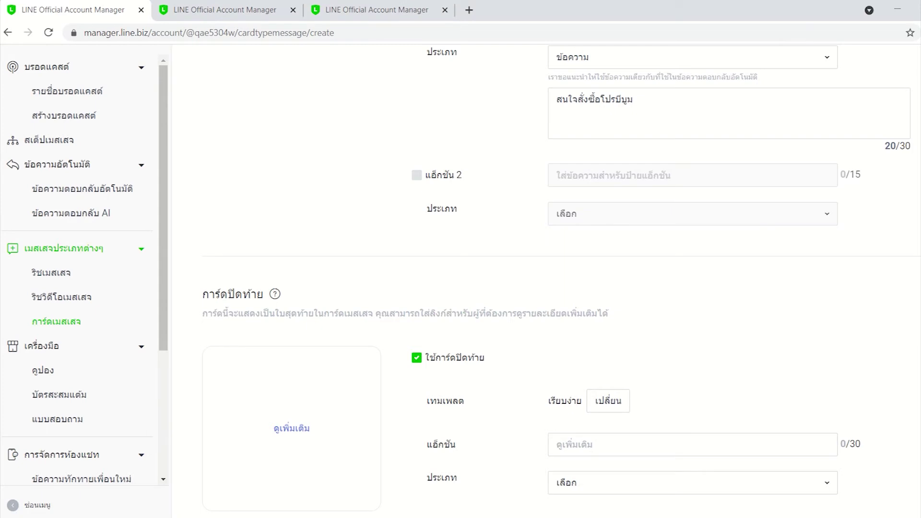
- Change the closing card's (การ์ดปิดท้าย) template to the image layout รูป
{"action": "scroll", "coordinate": [310, 187], "scroll_direction": "down", "scroll_amount": 2}
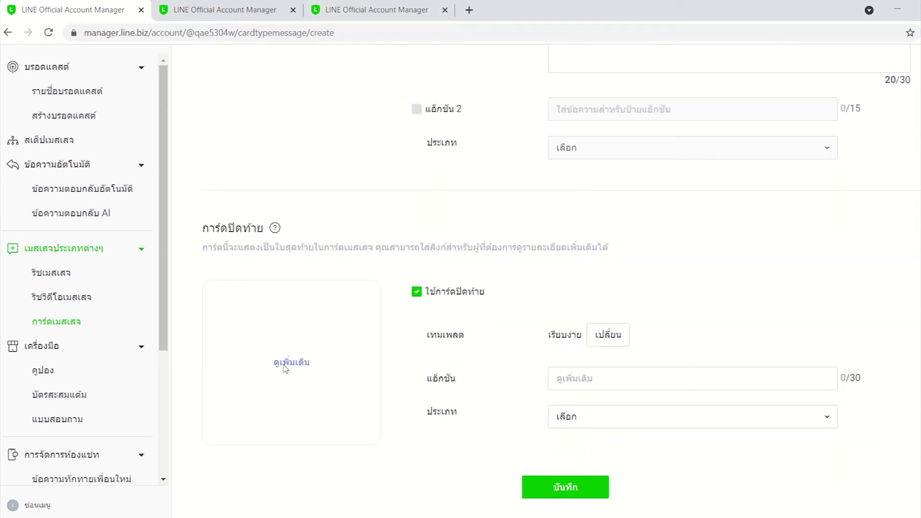
{"action": "left_click", "coordinate": [608, 338]}
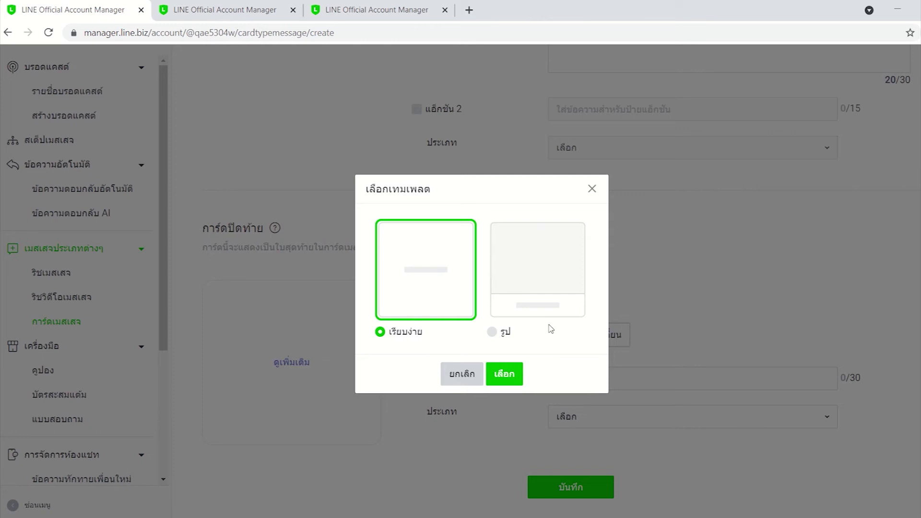
{"action": "left_click", "coordinate": [492, 332]}
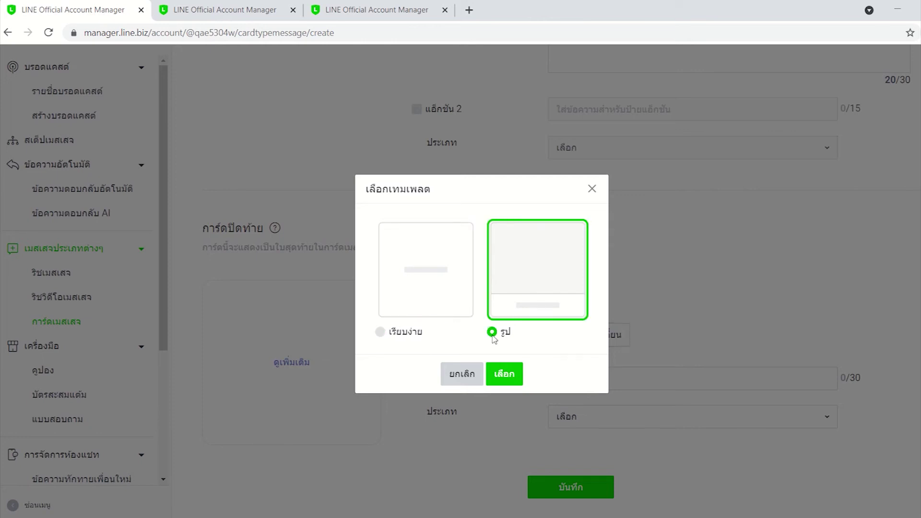
{"action": "left_click", "coordinate": [505, 374]}
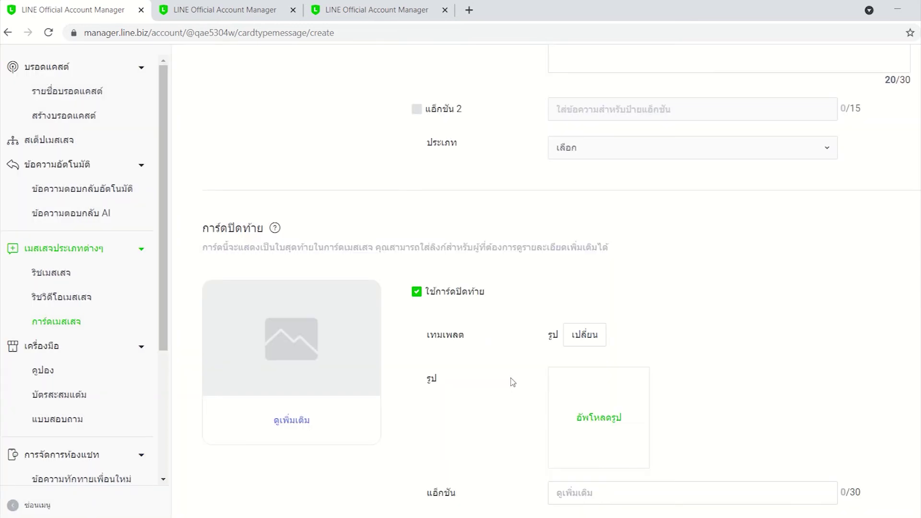
- Upload the three-box 870-baht promotion image to the closing card and crop it at the minimum zoom
{"action": "scroll", "coordinate": [512, 381], "scroll_direction": "down", "scroll_amount": 3}
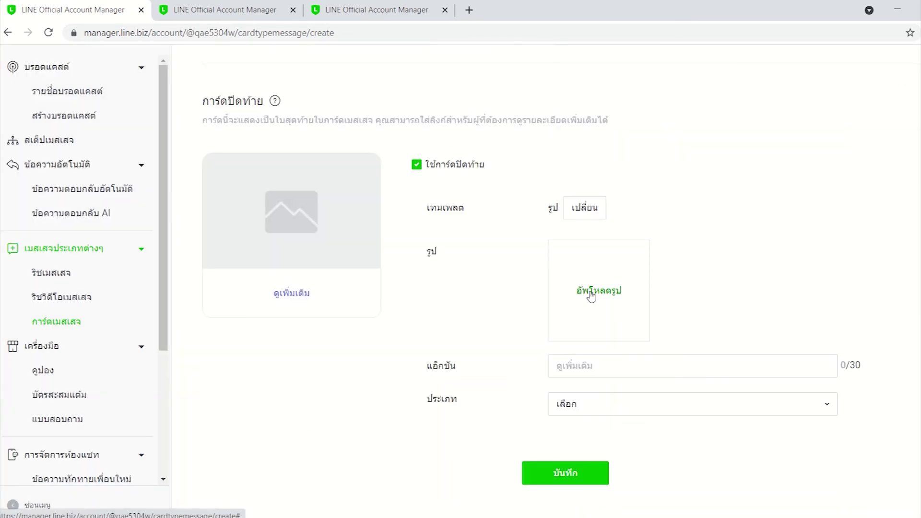
{"action": "left_click", "coordinate": [591, 294]}
{"action": "left_click", "coordinate": [507, 275]}
{"action": "left_click", "coordinate": [288, 103]}
{"action": "left_click", "coordinate": [654, 485]}
{"action": "left_click_drag", "start_coordinate": [412, 374], "coordinate": [384, 379]}
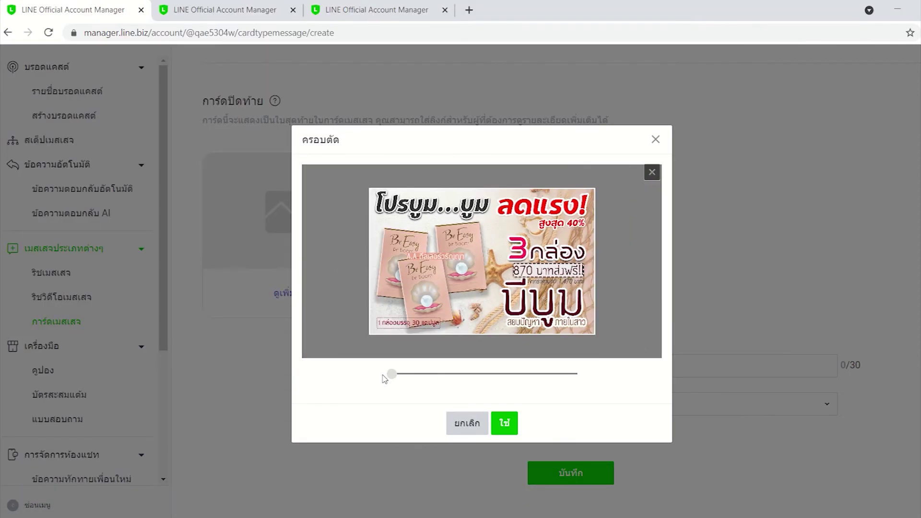
{"action": "left_click", "coordinate": [504, 425]}
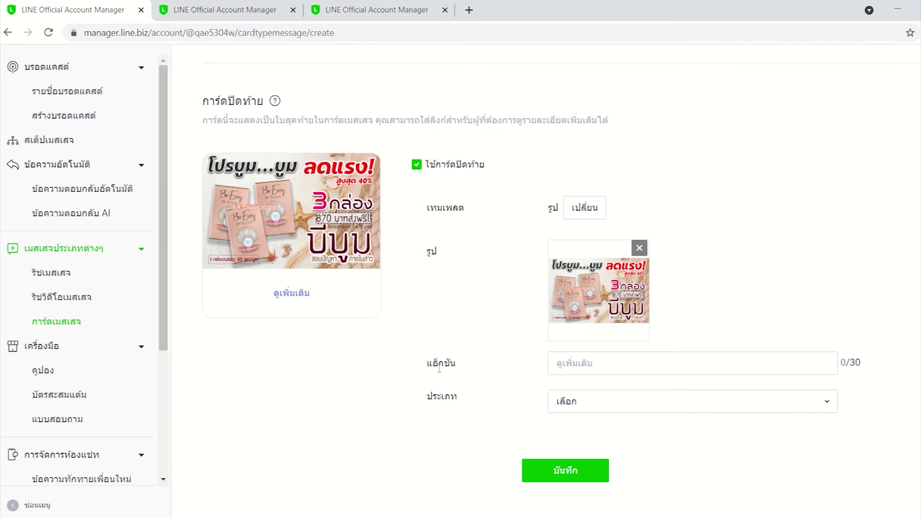
- Label the closing card's action "ด่วน!!ส่งฟรี50ท่านแรกเท่านั้น" and set its type (ประเภท) to ข้อความ
{"action": "left_click", "coordinate": [616, 360]}
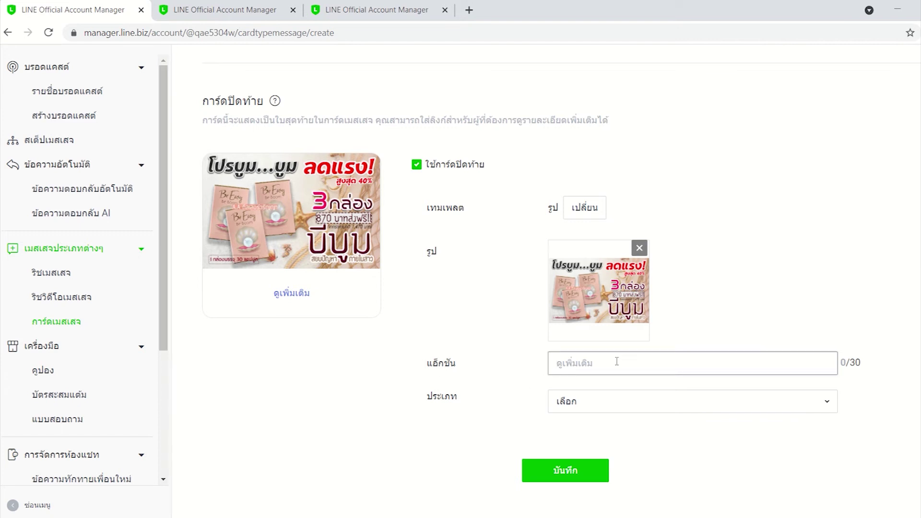
{"action": "type", "text": "ด่ว"}
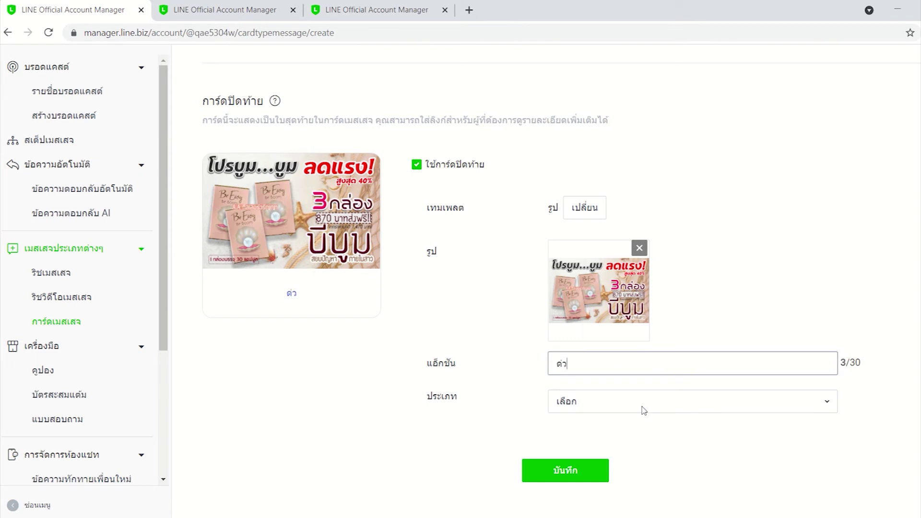
{"action": "type", "text": "น!!ส่งฟรี50"}
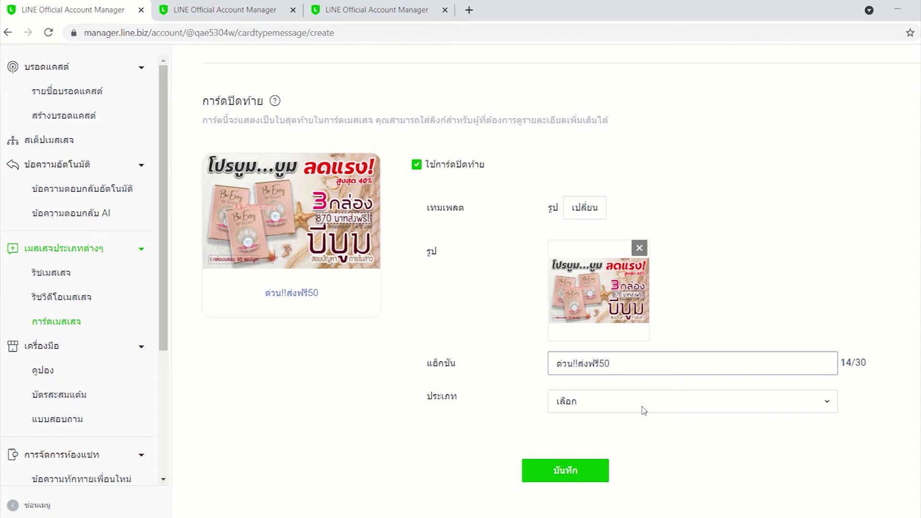
{"action": "type", "text": "ท่านแรกเท่านั้น"}
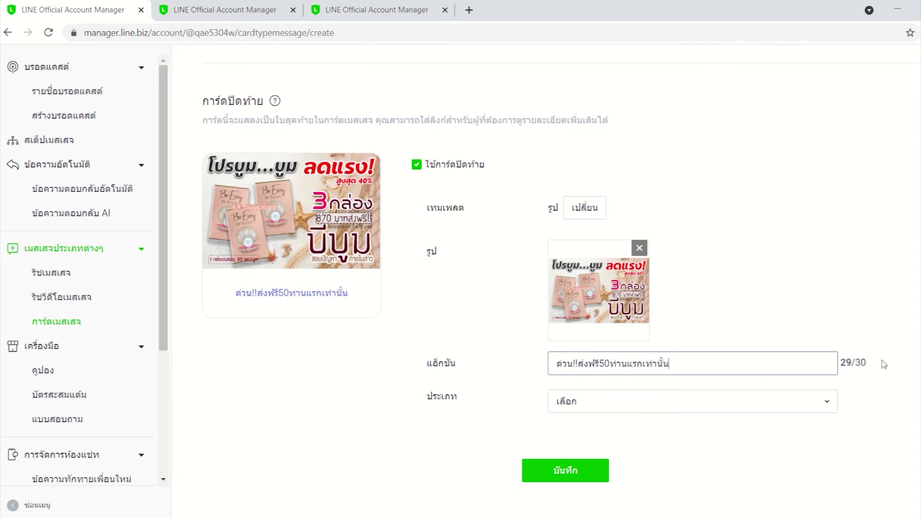
{"action": "left_click", "coordinate": [562, 407]}
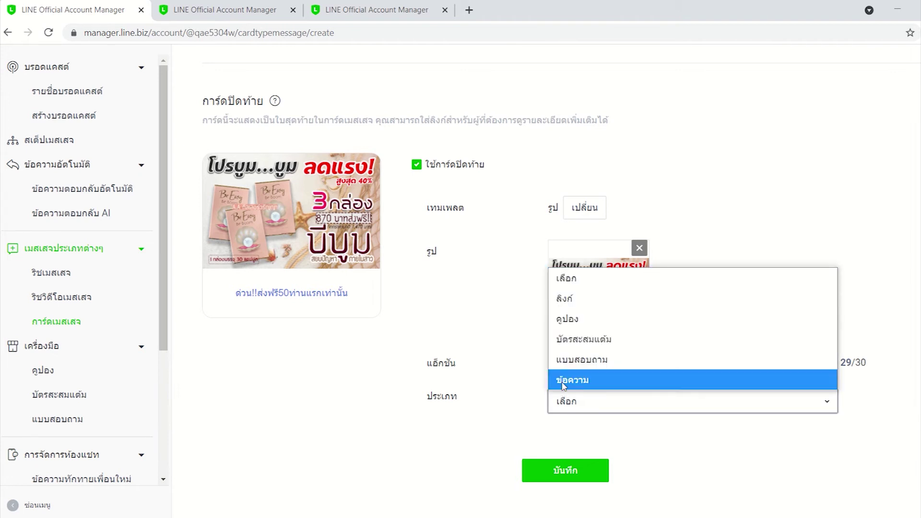
{"action": "left_click", "coordinate": [564, 380]}
- Check the PowerPoint plan, open the auto-reply ชำระเงินโปรบีบูม and copy its keyword into the closing card's chat message
{"action": "scroll", "coordinate": [578, 376], "scroll_direction": "down", "scroll_amount": 1}
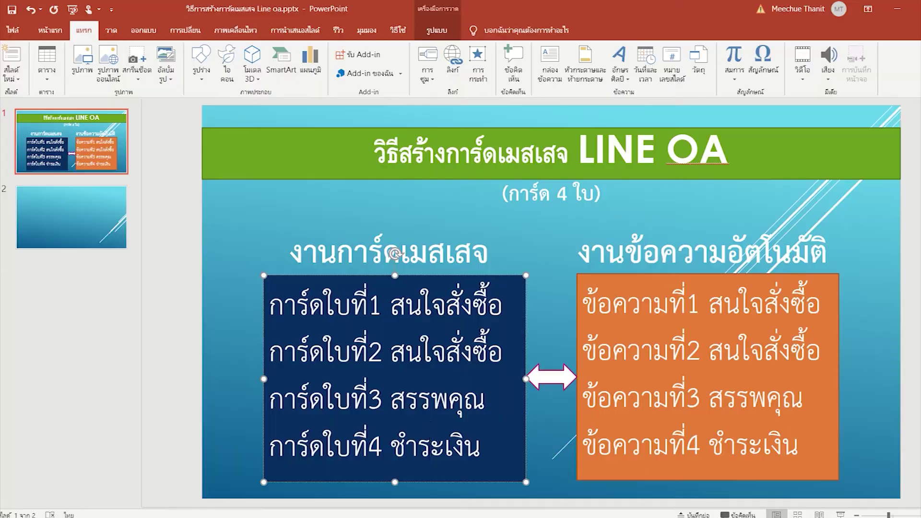
{"action": "key", "text": "alt+Tab"}
{"action": "left_click", "coordinate": [694, 396]}
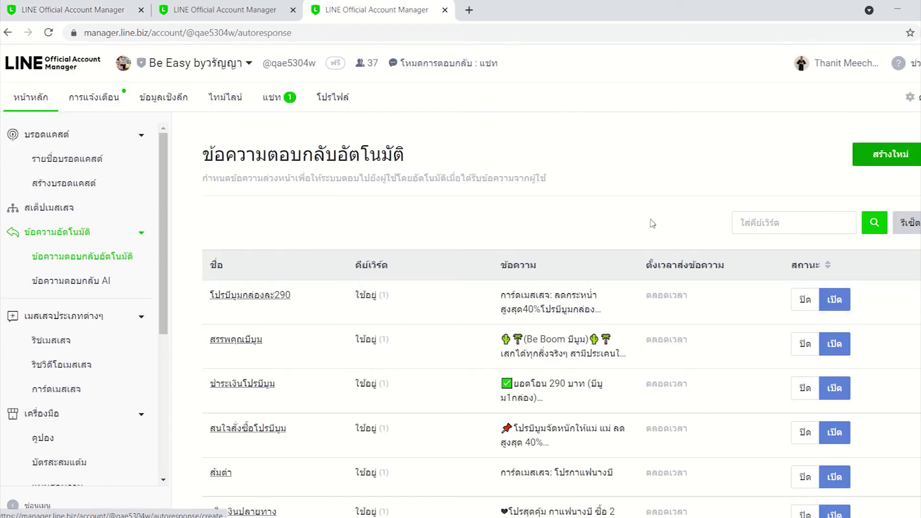
{"action": "left_click", "coordinate": [248, 388]}
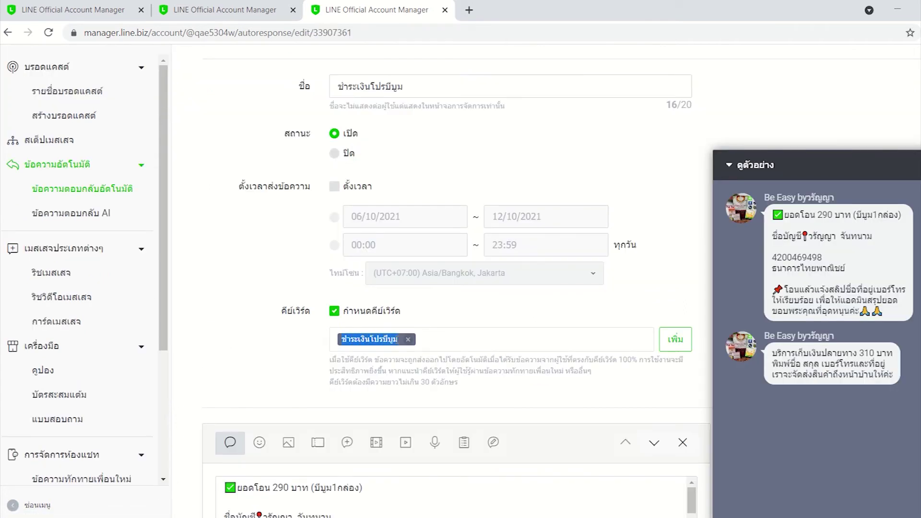
{"action": "key", "text": "ctrl+1"}
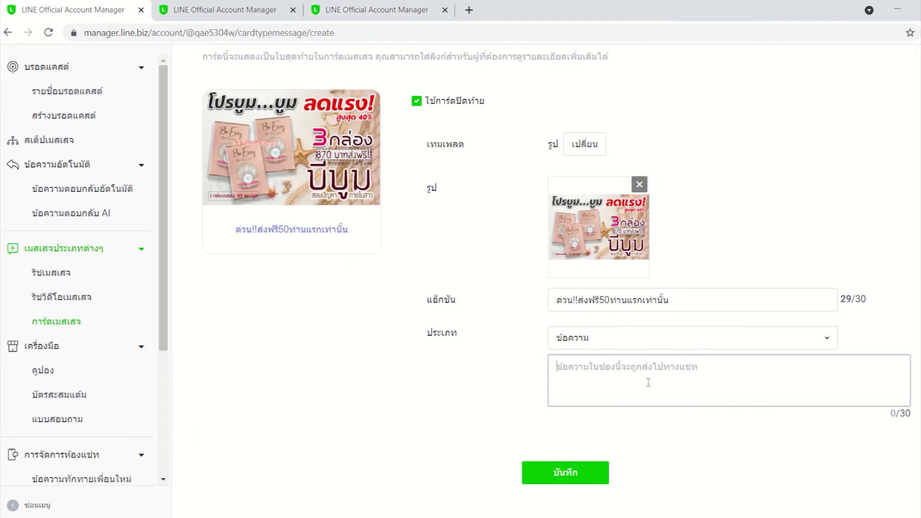
{"action": "type", "text": "ชำระเงินโปรบีบูม"}
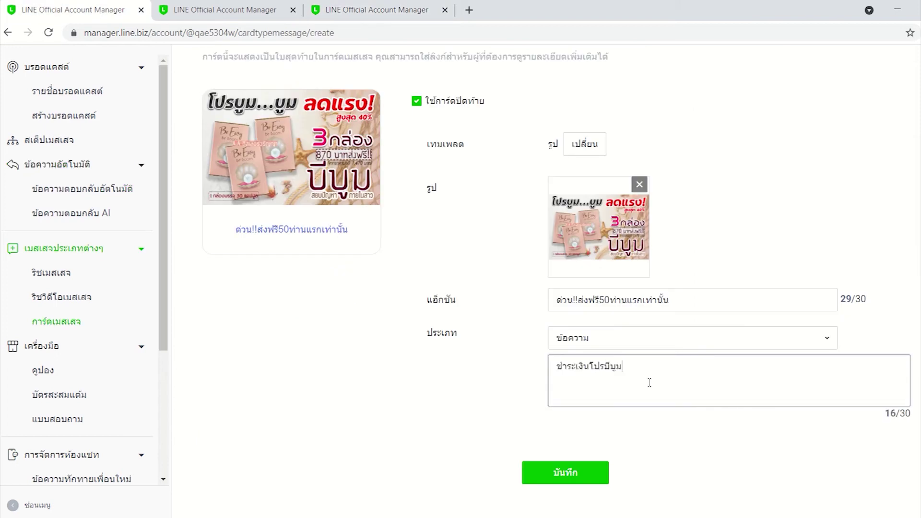
- Review the entered settings from the closing card back to card 1
{"action": "scroll", "coordinate": [430, 339], "scroll_direction": "up", "scroll_amount": 4}
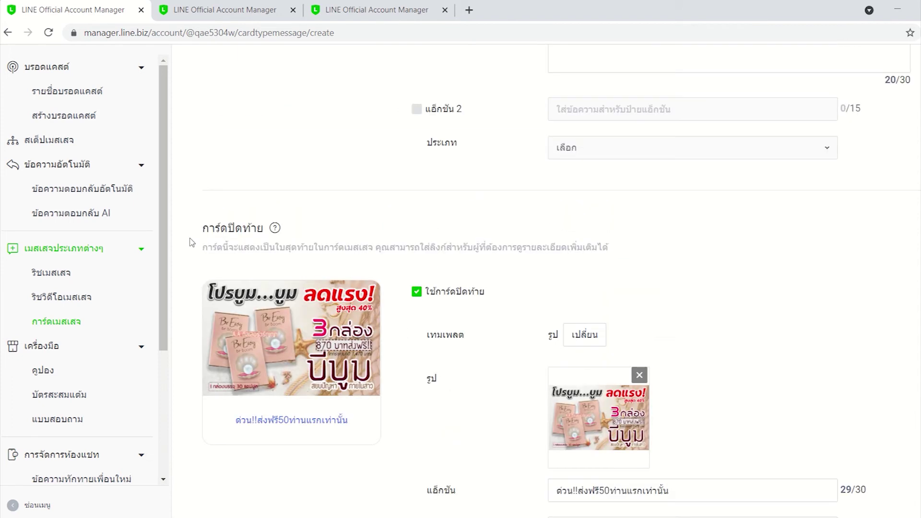
{"action": "scroll", "coordinate": [350, 232], "scroll_direction": "up", "scroll_amount": 15}
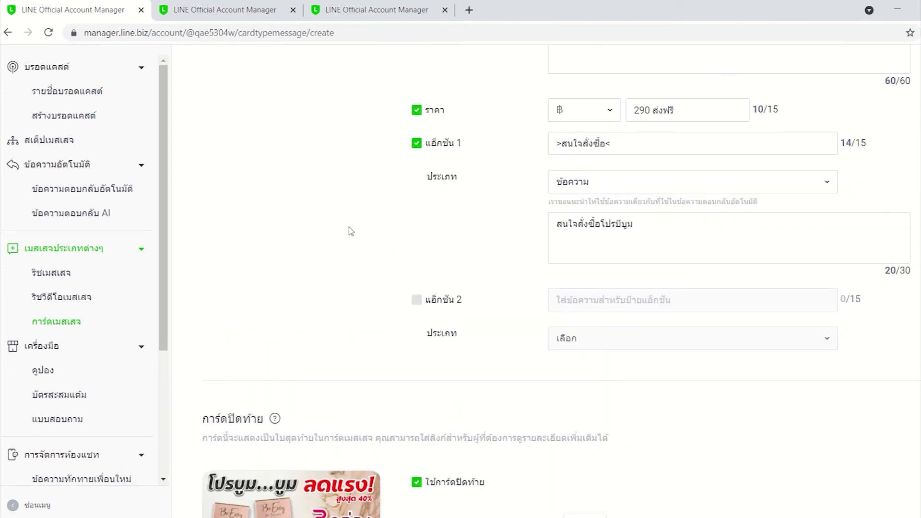
{"action": "scroll", "coordinate": [350, 232], "scroll_direction": "up", "scroll_amount": 1}
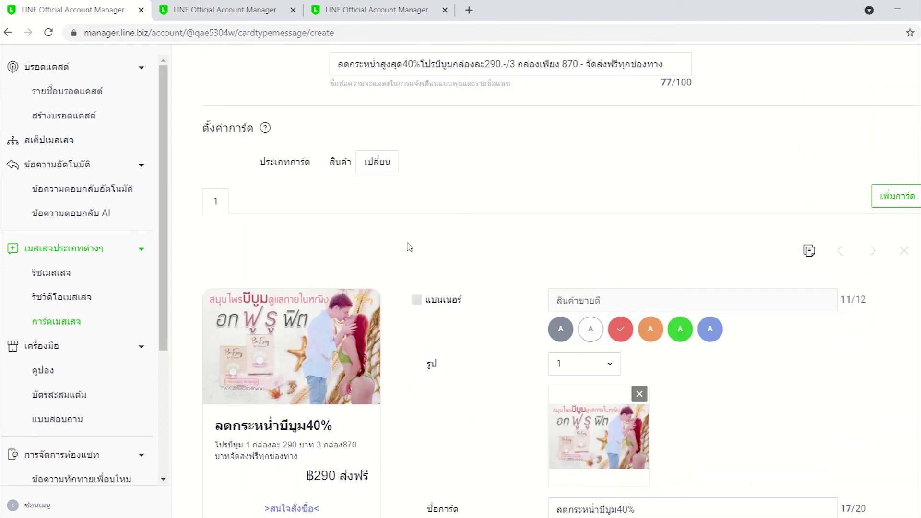
{"action": "scroll", "coordinate": [339, 240], "scroll_direction": "down", "scroll_amount": 10}
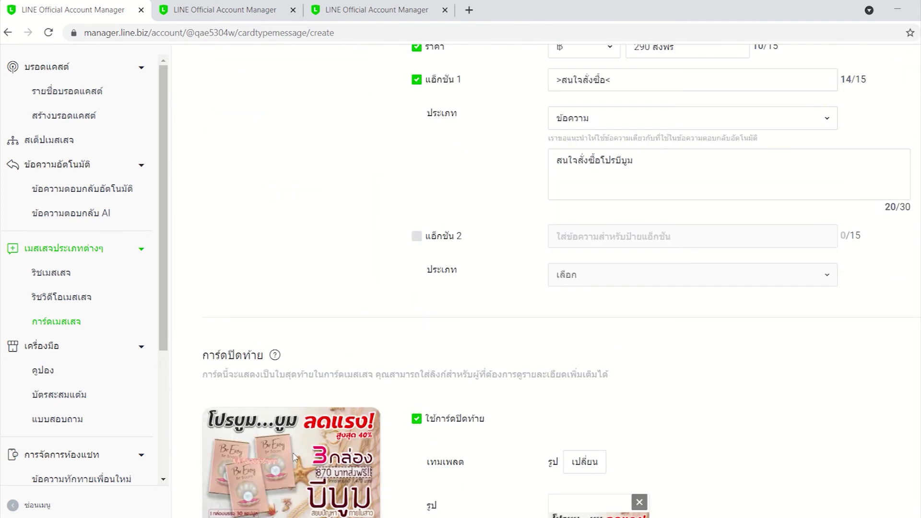
{"action": "scroll", "coordinate": [313, 415], "scroll_direction": "down", "scroll_amount": 4}
{"action": "scroll", "coordinate": [330, 391], "scroll_direction": "up", "scroll_amount": 7}
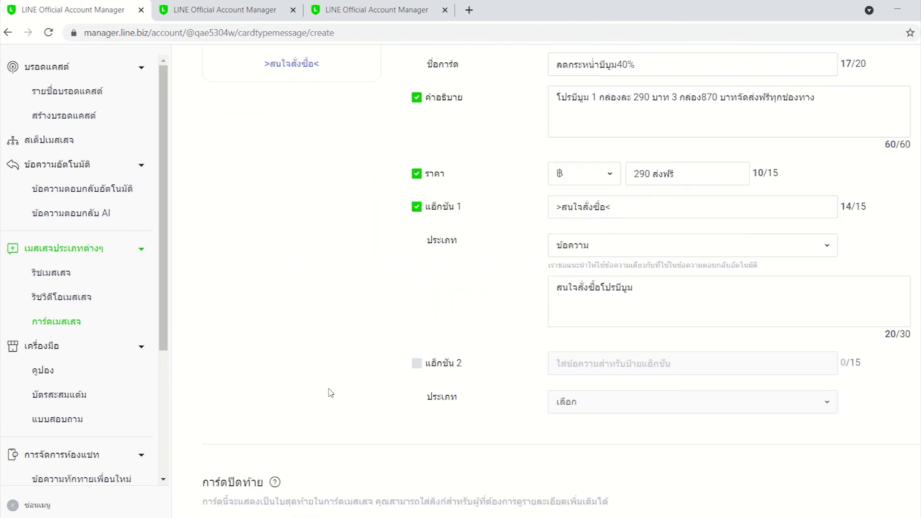
{"action": "scroll", "coordinate": [331, 392], "scroll_direction": "up", "scroll_amount": 5}
{"action": "scroll", "coordinate": [331, 392], "scroll_direction": "up", "scroll_amount": 4}
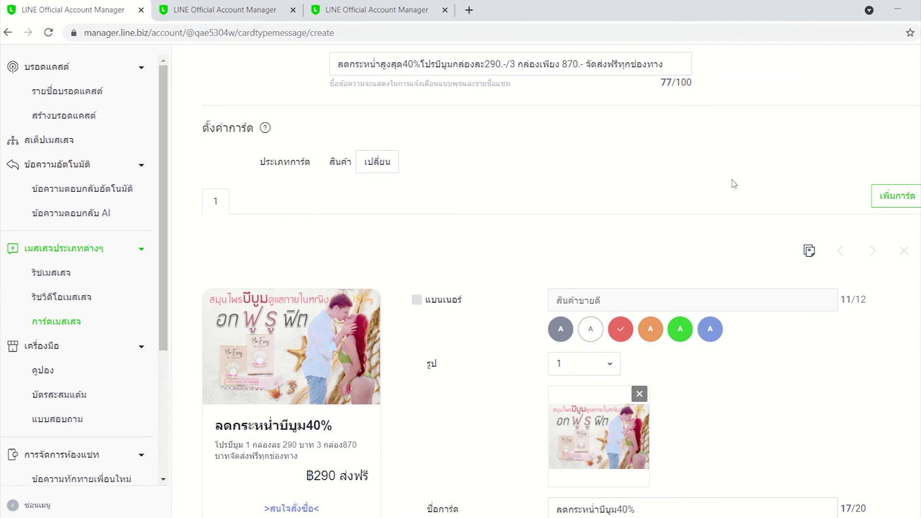
{"action": "left_click", "coordinate": [913, 202]}
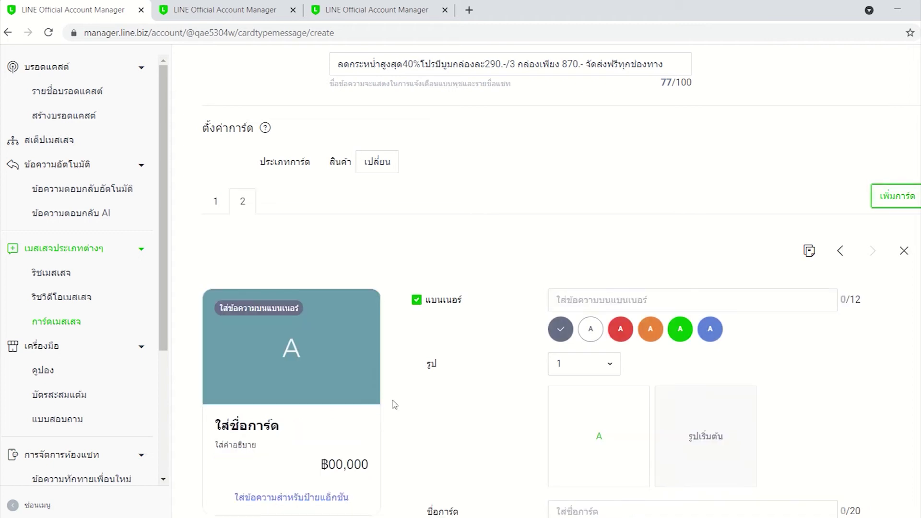
{"action": "scroll", "coordinate": [394, 405], "scroll_direction": "down", "scroll_amount": 1}
{"action": "scroll", "coordinate": [474, 432], "scroll_direction": "down", "scroll_amount": 2}
{"action": "scroll", "coordinate": [473, 437], "scroll_direction": "down", "scroll_amount": 2}
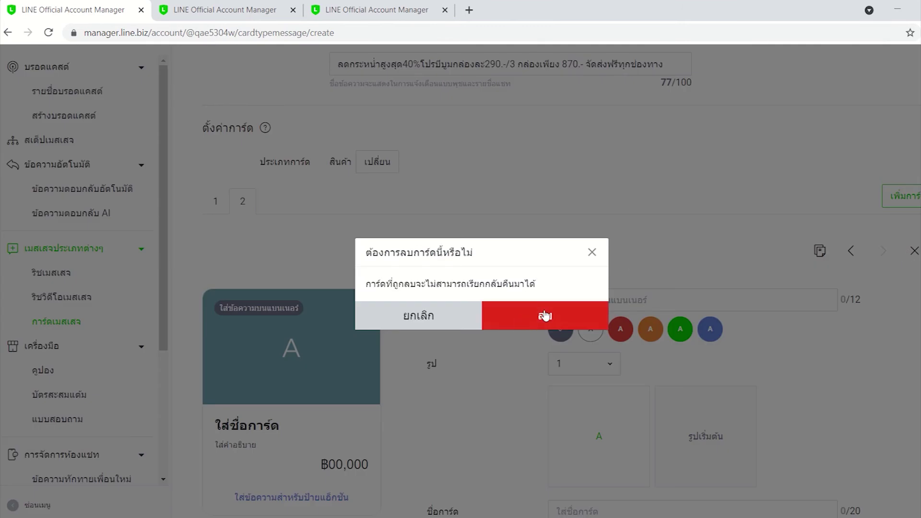
{"action": "left_click", "coordinate": [546, 314]}
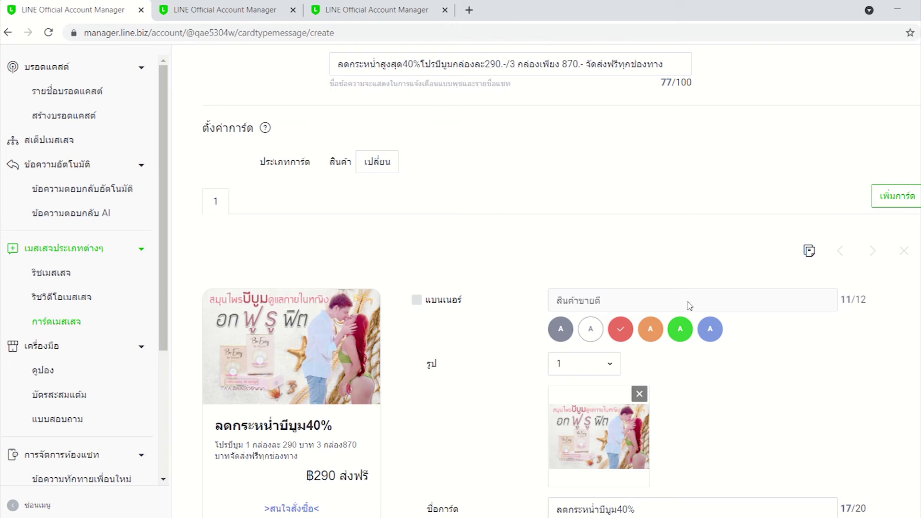
- Duplicate card 1 as card 2, compare the two cards, and return to card 2
{"action": "scroll", "coordinate": [446, 374], "scroll_direction": "down", "scroll_amount": 4}
{"action": "scroll", "coordinate": [477, 381], "scroll_direction": "down", "scroll_amount": 5}
{"action": "scroll", "coordinate": [446, 377], "scroll_direction": "up", "scroll_amount": 6}
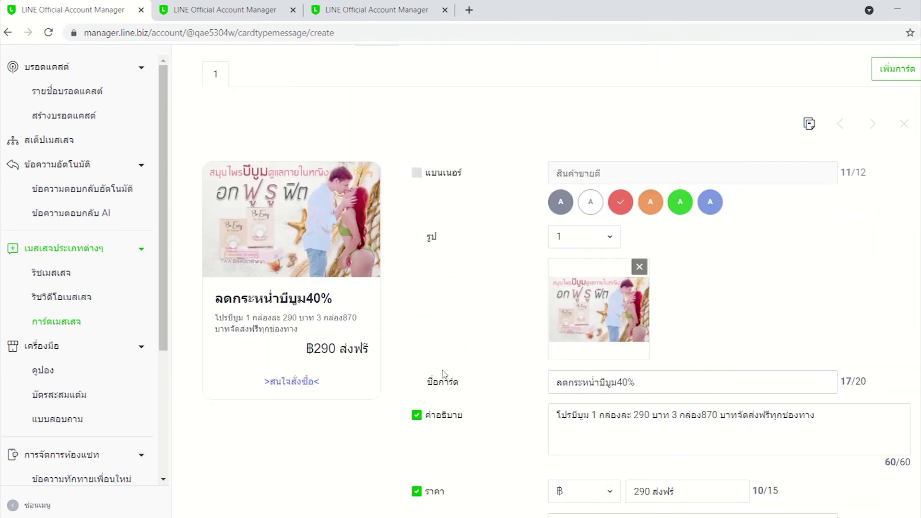
{"action": "scroll", "coordinate": [444, 374], "scroll_direction": "up", "scroll_amount": 3}
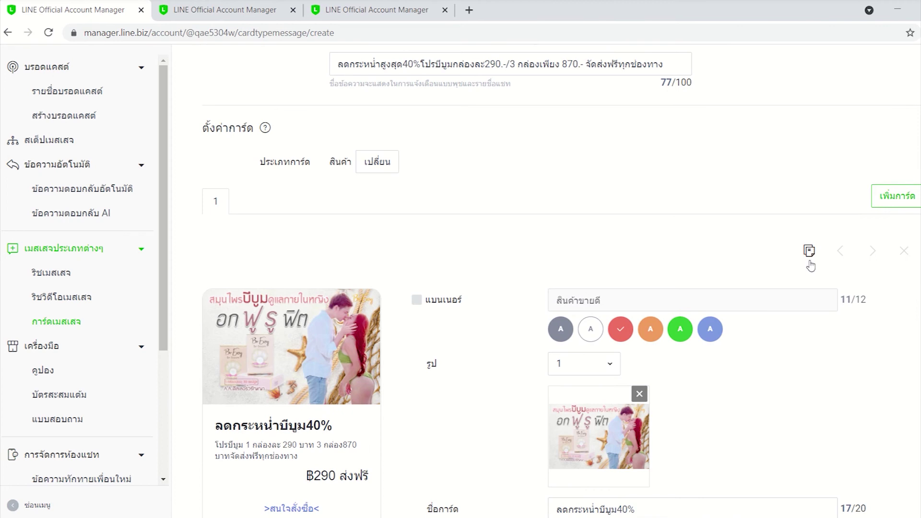
{"action": "left_click", "coordinate": [810, 254]}
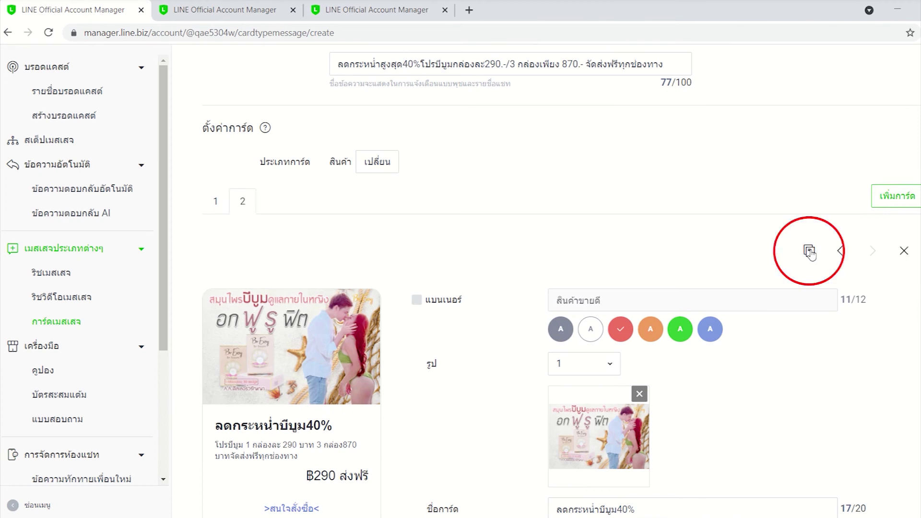
{"action": "left_click", "coordinate": [222, 208]}
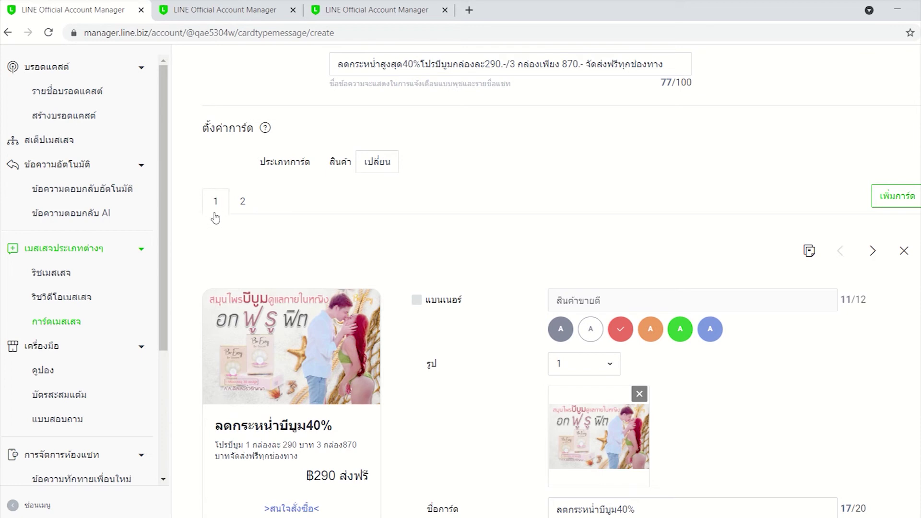
{"action": "left_click", "coordinate": [243, 208]}
{"action": "scroll", "coordinate": [483, 247], "scroll_direction": "down", "scroll_amount": 3}
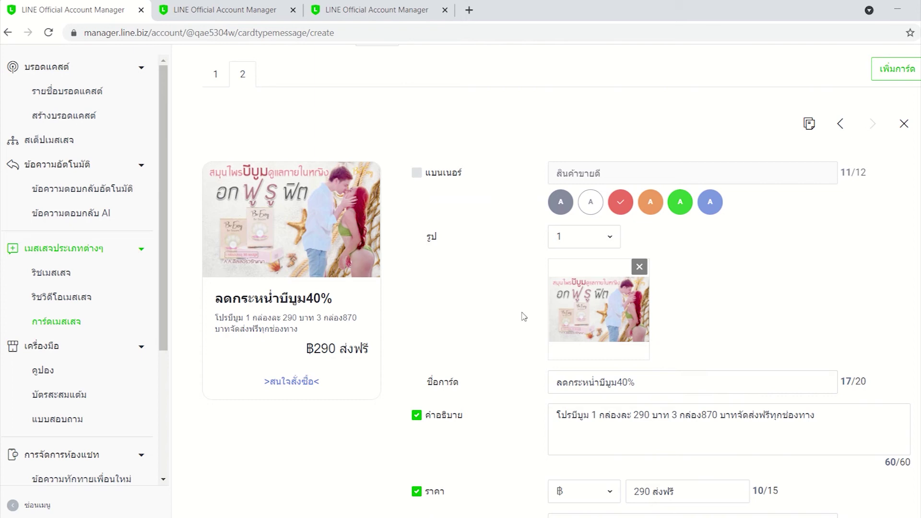
- Replace card 2's image with file 002 from the ภาพทำLineOA folder and apply the crop
{"action": "left_click", "coordinate": [638, 267]}
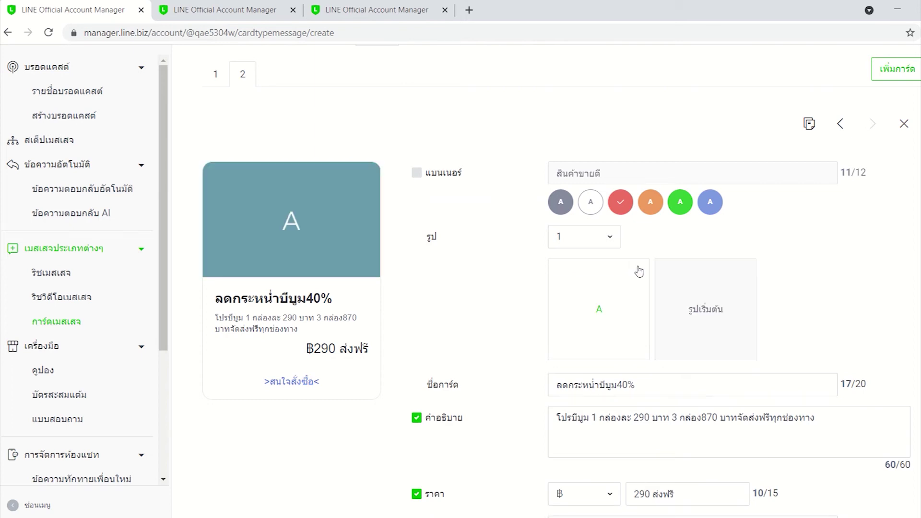
{"action": "left_click", "coordinate": [599, 310]}
{"action": "left_click", "coordinate": [510, 274]}
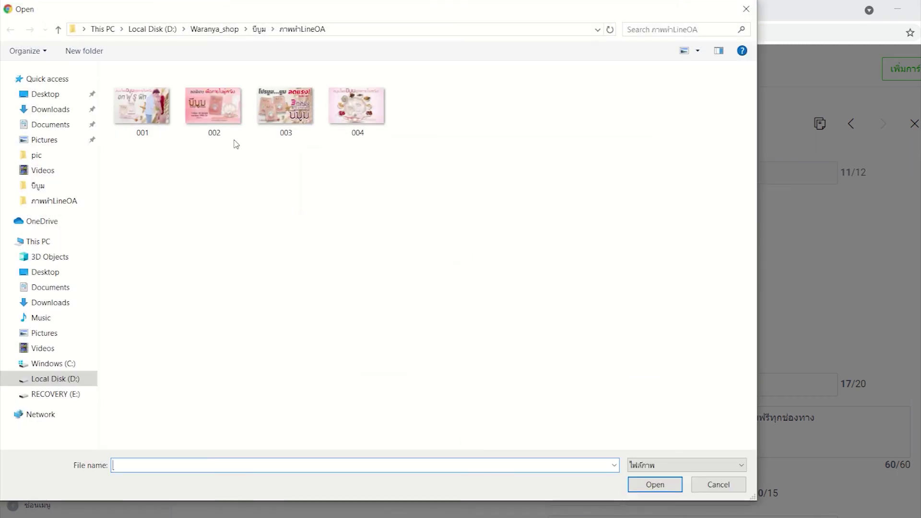
{"action": "left_click", "coordinate": [214, 105]}
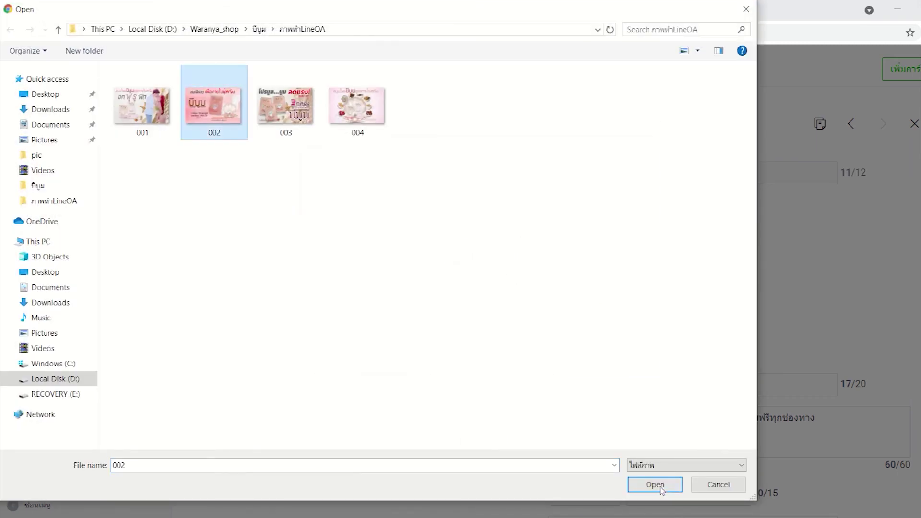
{"action": "left_click", "coordinate": [656, 484]}
{"action": "left_click", "coordinate": [511, 424]}
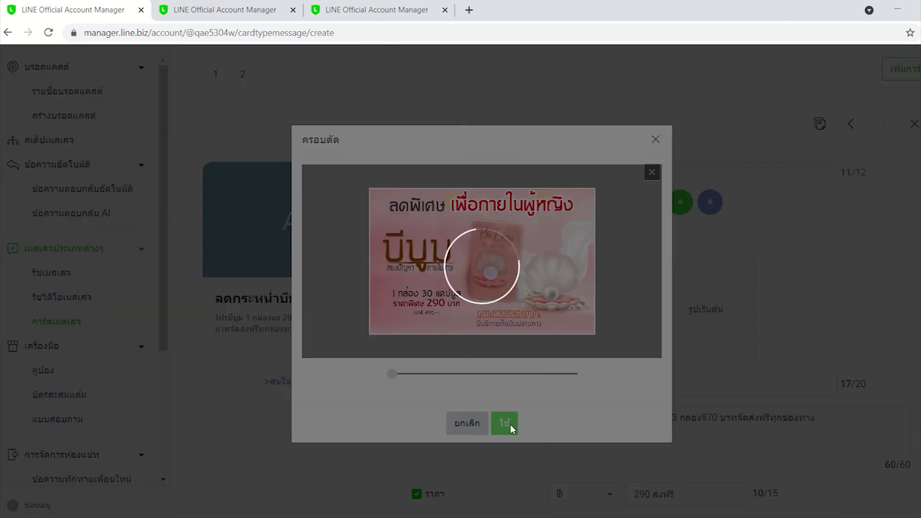
{"action": "scroll", "coordinate": [504, 284], "scroll_direction": "up", "scroll_amount": 3}
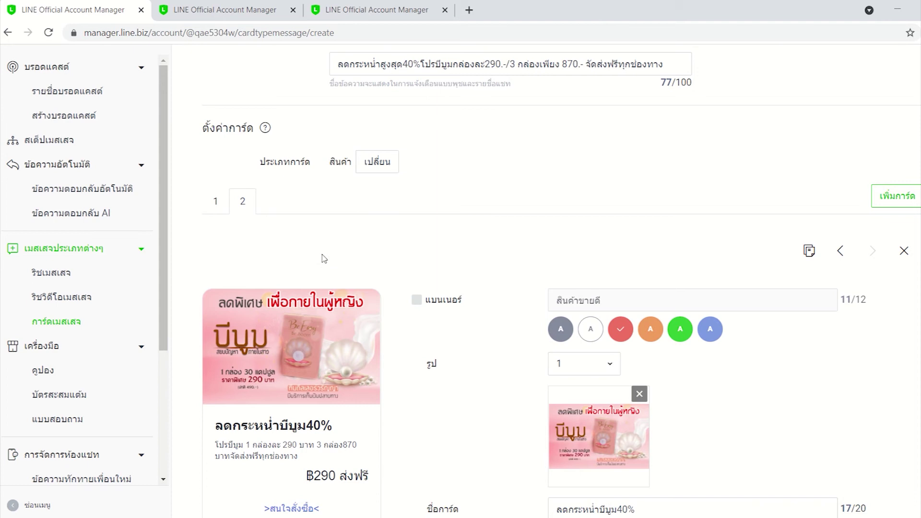
- Compare card 1 with card 2, check the PowerPoint plan, and set card 2's name (ชื่อการ์ด) to "1กล่อง290.-จัดส่งฟรี"
{"action": "left_click", "coordinate": [214, 201]}
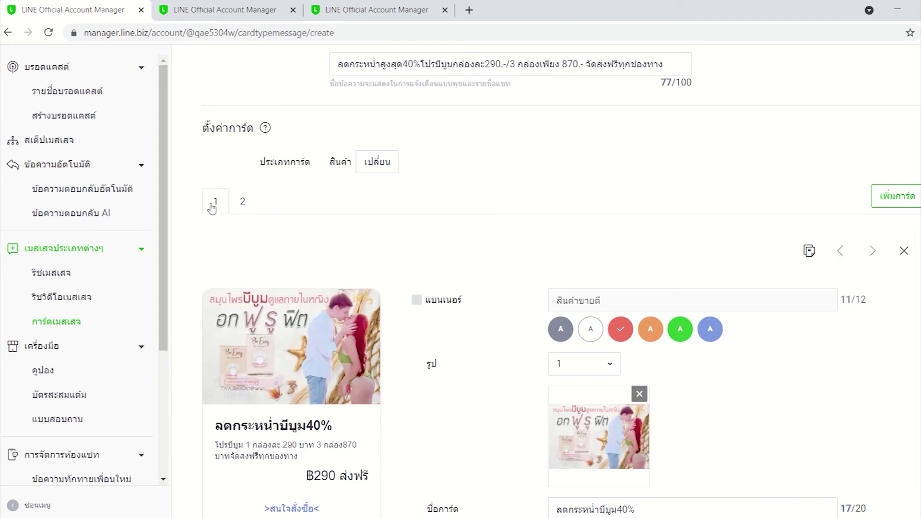
{"action": "left_click", "coordinate": [242, 204]}
{"action": "scroll", "coordinate": [461, 392], "scroll_direction": "down", "scroll_amount": 4}
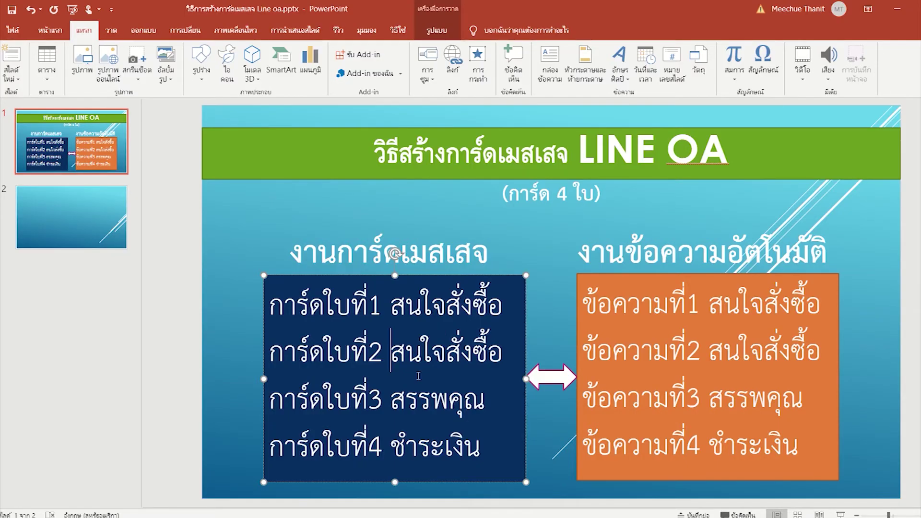
{"action": "left_click", "coordinate": [905, 18]}
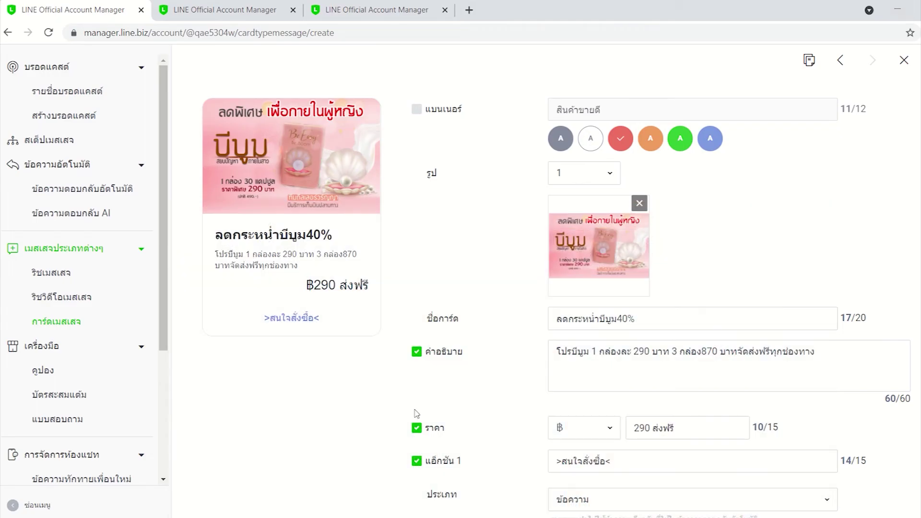
{"action": "left_click", "coordinate": [610, 372]}
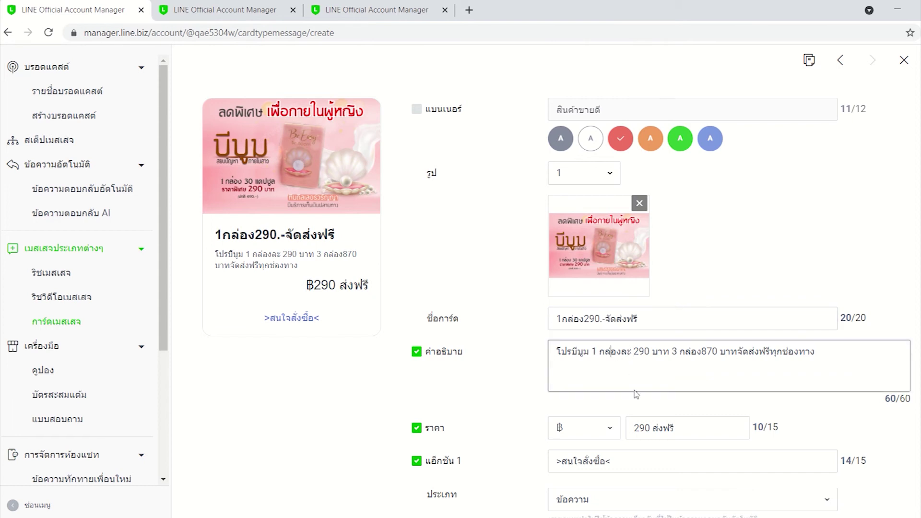
- Check card 2's description, price and action, duplicate it as card 3, and switch to the new card
{"action": "scroll", "coordinate": [734, 377], "scroll_direction": "down", "scroll_amount": 4}
{"action": "scroll", "coordinate": [612, 408], "scroll_direction": "up", "scroll_amount": 3}
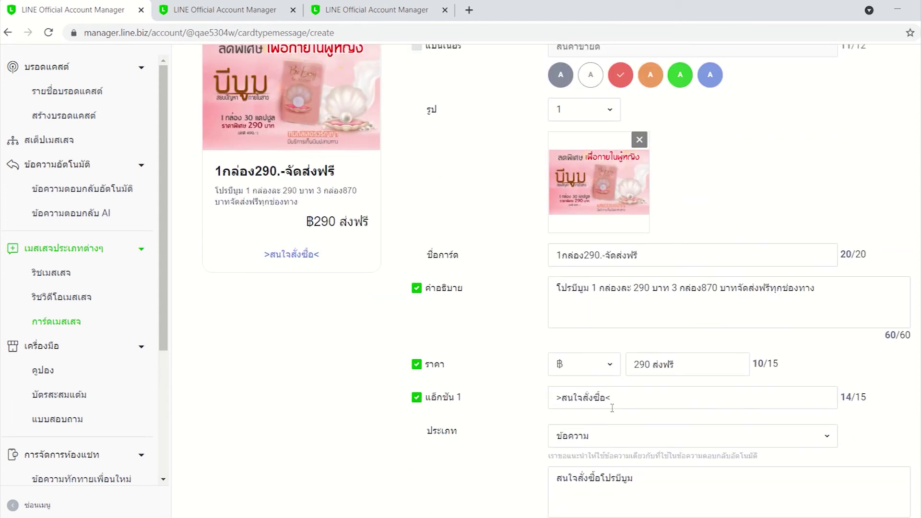
{"action": "scroll", "coordinate": [611, 390], "scroll_direction": "down", "scroll_amount": 1}
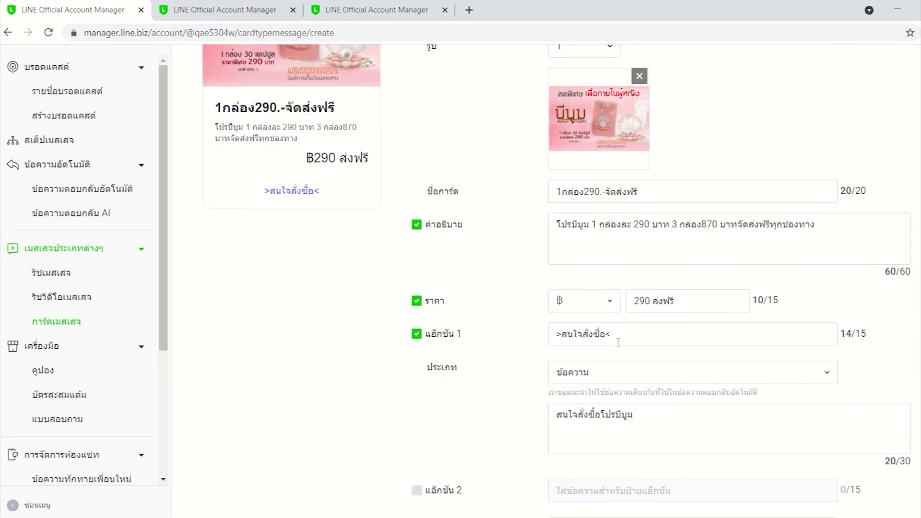
{"action": "scroll", "coordinate": [594, 393], "scroll_direction": "up", "scroll_amount": 4}
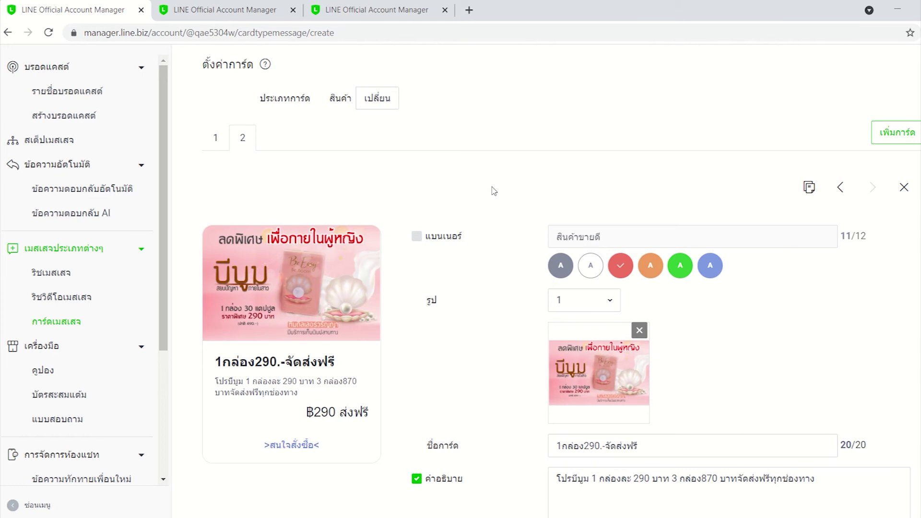
{"action": "left_click", "coordinate": [810, 189]}
{"action": "left_click", "coordinate": [217, 141]}
{"action": "left_click", "coordinate": [243, 140]}
{"action": "left_click", "coordinate": [269, 139]}
- Replace card 3's image with file 004 and crop it at the minimum zoom
{"action": "left_click", "coordinate": [639, 331]}
{"action": "left_click", "coordinate": [644, 336]}
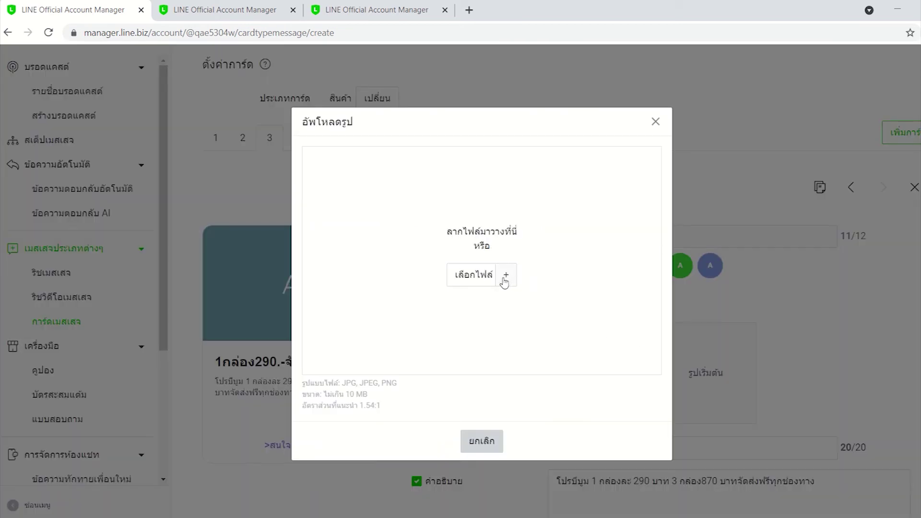
{"action": "left_click", "coordinate": [504, 282]}
{"action": "left_click", "coordinate": [358, 106]}
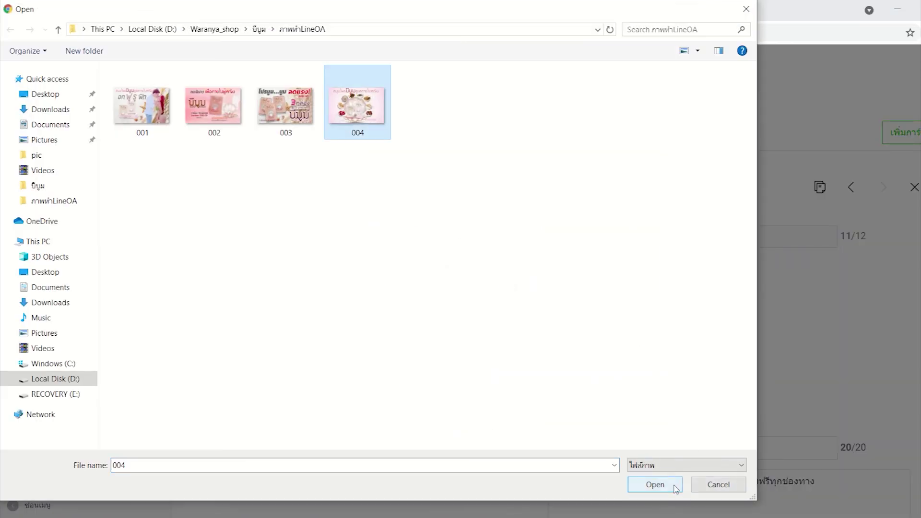
{"action": "left_click", "coordinate": [655, 484]}
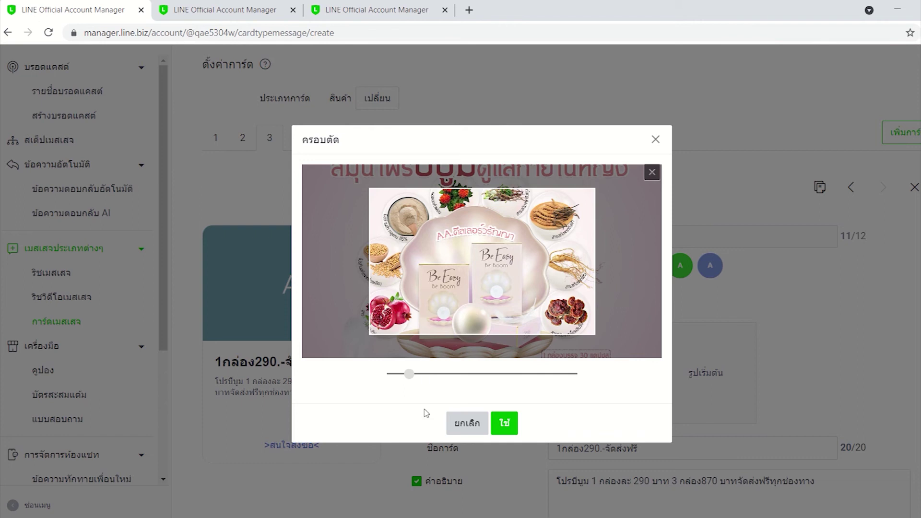
{"action": "left_click_drag", "start_coordinate": [410, 375], "coordinate": [373, 383]}
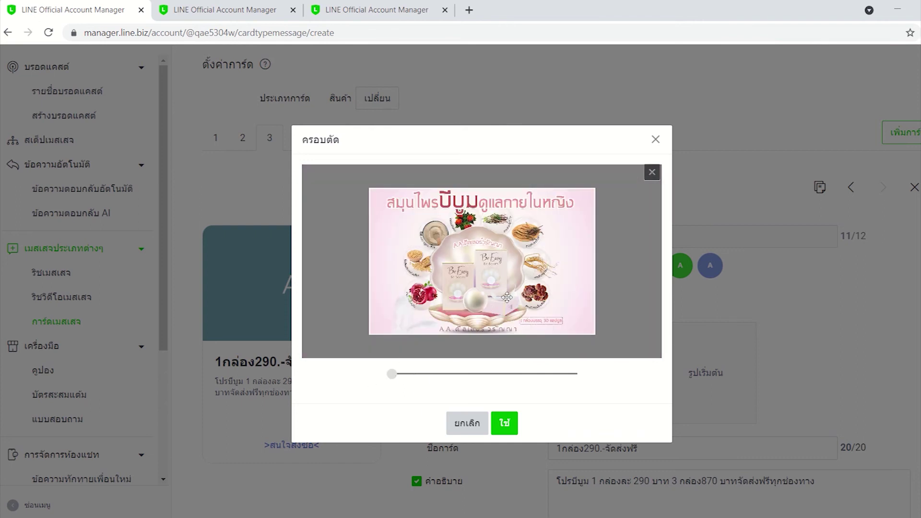
{"action": "left_click", "coordinate": [505, 423]}
{"action": "scroll", "coordinate": [493, 341], "scroll_direction": "down", "scroll_amount": 3}
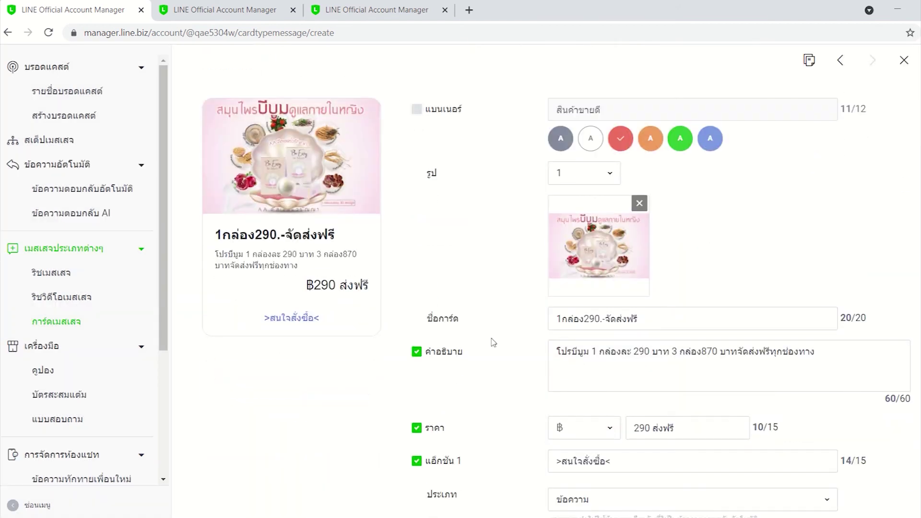
- Set card 3's name (ชื่อการ์ด) to "ส่วนผสมระดับพรีเมียม"
{"action": "left_click", "coordinate": [664, 320]}
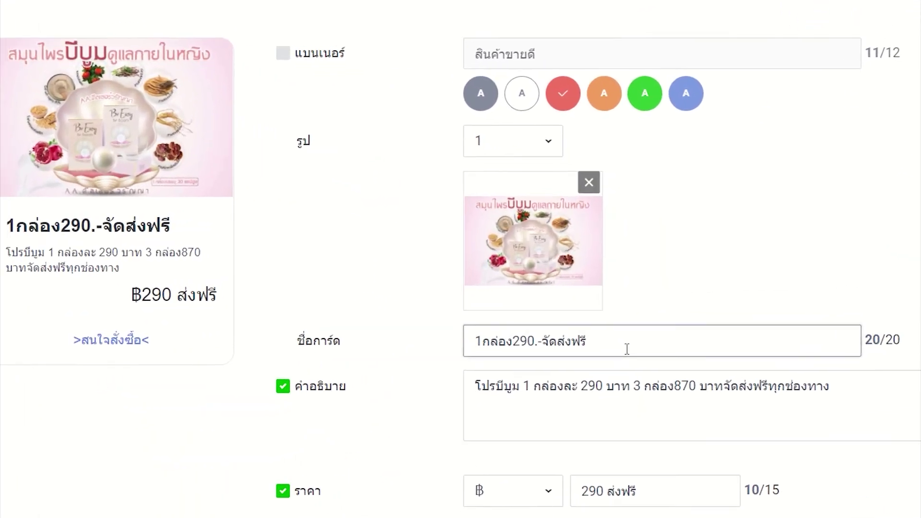
{"action": "left_click_drag", "start_coordinate": [581, 344], "coordinate": [393, 349]}
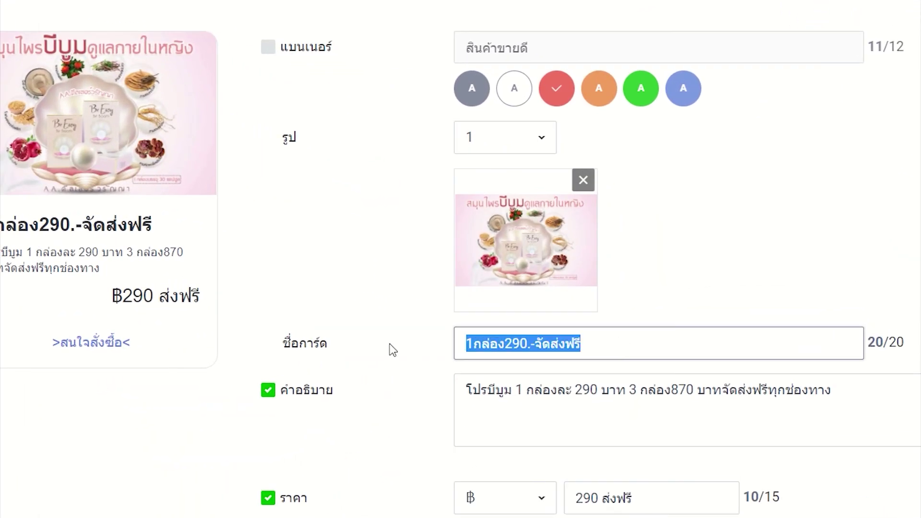
{"action": "type", "text": "ส่วนผสมระดับพรีเมียม"}
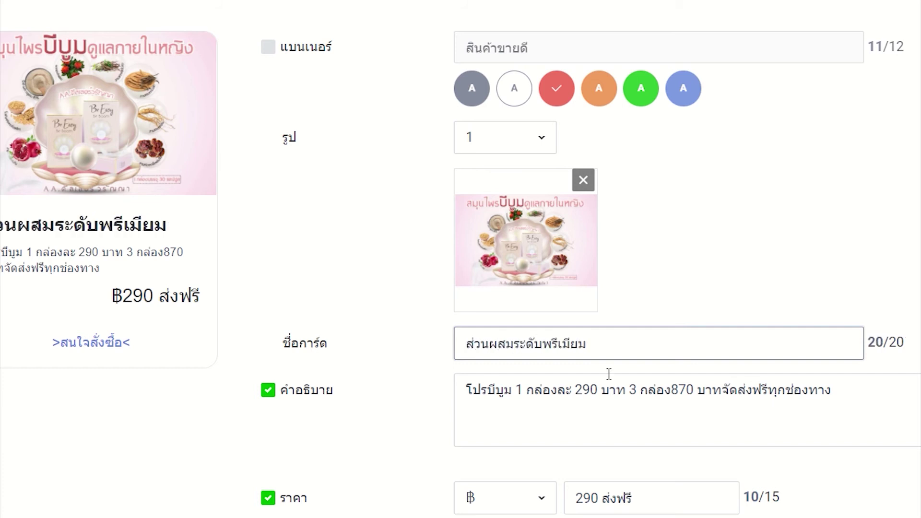
{"action": "left_click", "coordinate": [776, 397]}
{"action": "left_click", "coordinate": [859, 398]}
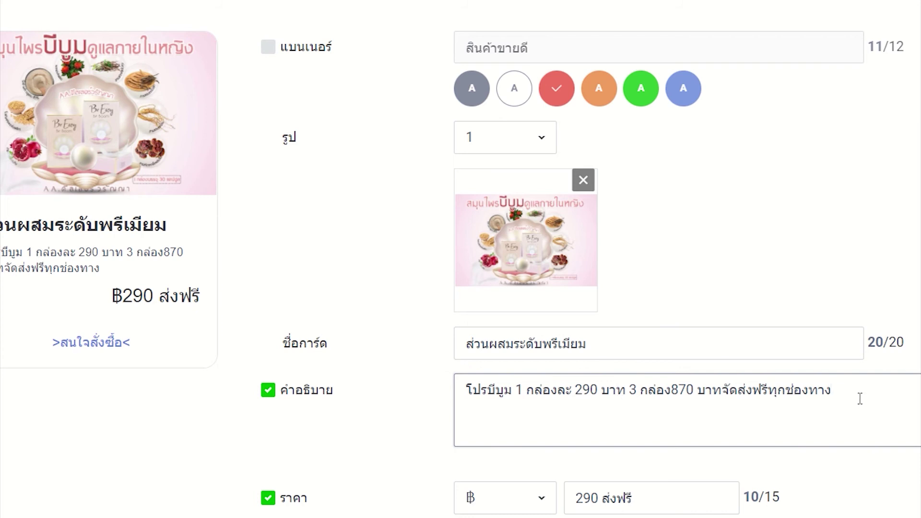
- Open the auto-reply สรรพคุณบีบูม and check its keyword and message text for card 3's action
{"action": "scroll", "coordinate": [813, 406], "scroll_direction": "down", "scroll_amount": 2}
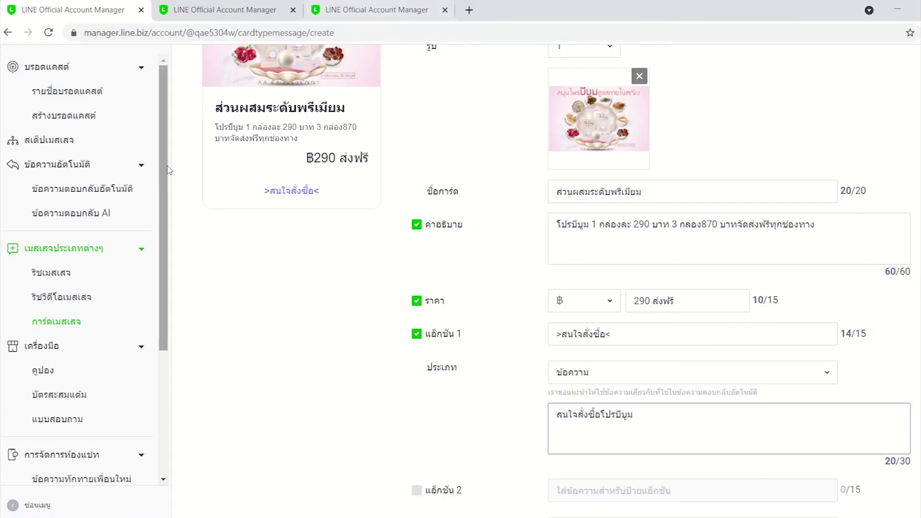
{"action": "left_click", "coordinate": [80, 193]}
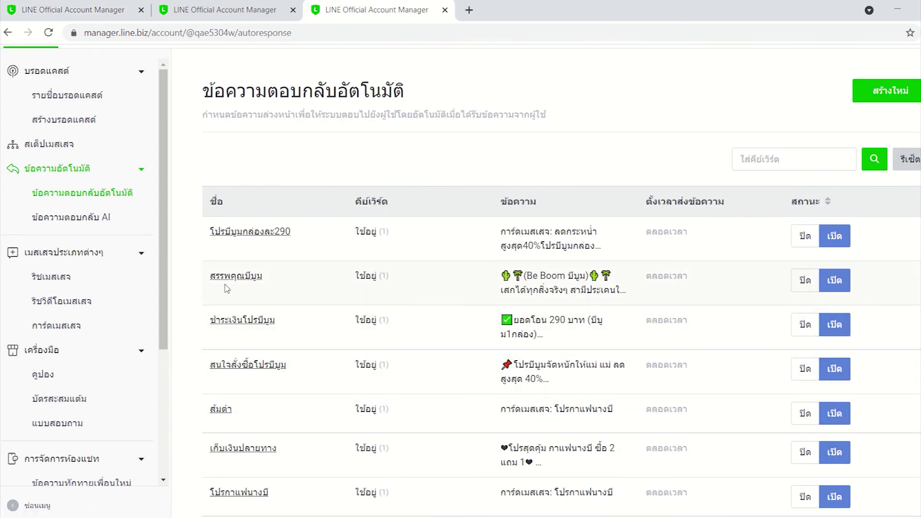
{"action": "left_click", "coordinate": [254, 277]}
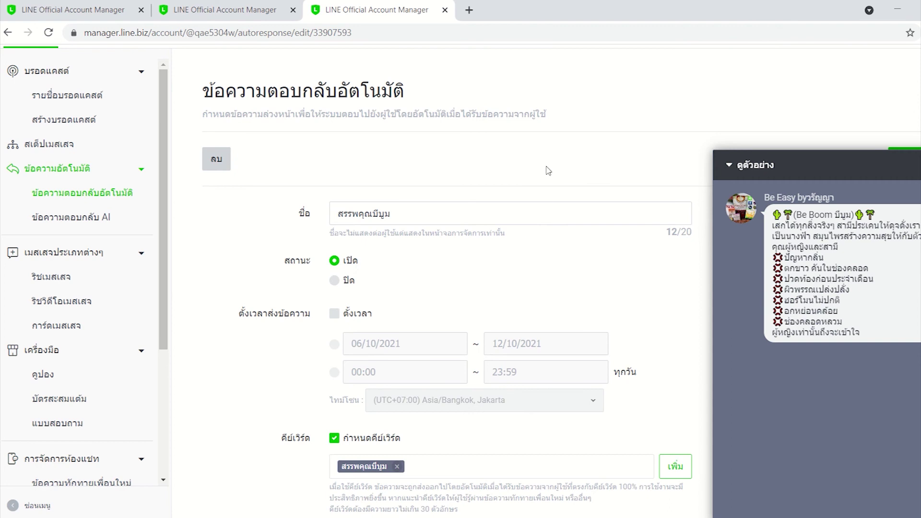
{"action": "scroll", "coordinate": [549, 164], "scroll_direction": "down", "scroll_amount": 1}
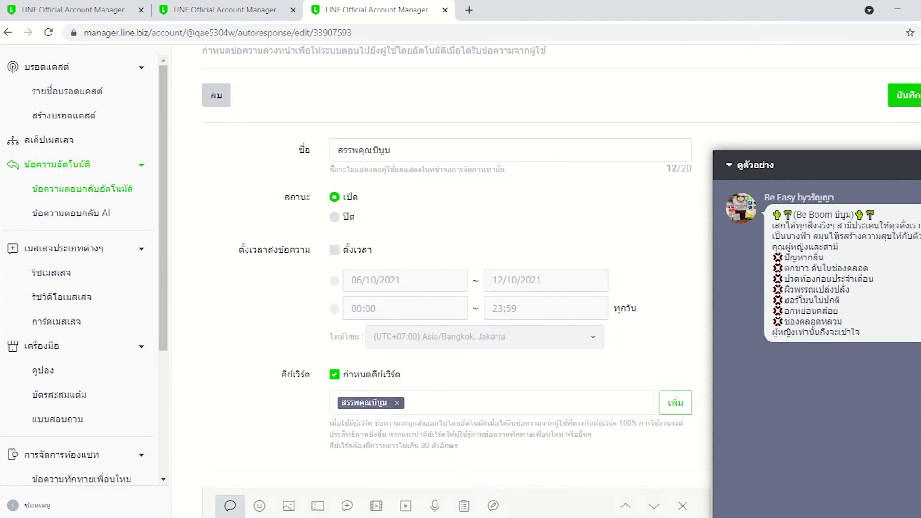
{"action": "scroll", "coordinate": [300, 277], "scroll_direction": "down", "scroll_amount": 1}
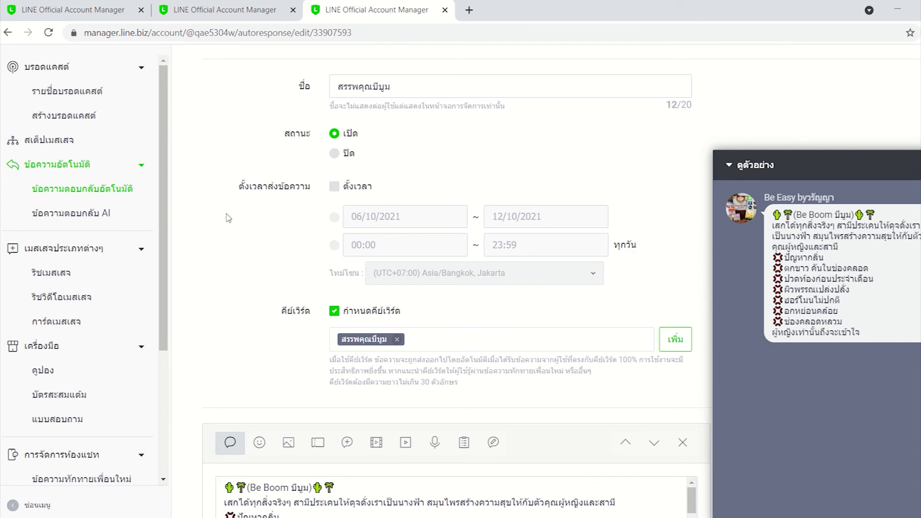
- Return to the card message and replace card 3's action 1 message text with "สรรพคุณบีบูม"
{"action": "left_click", "coordinate": [92, 10]}
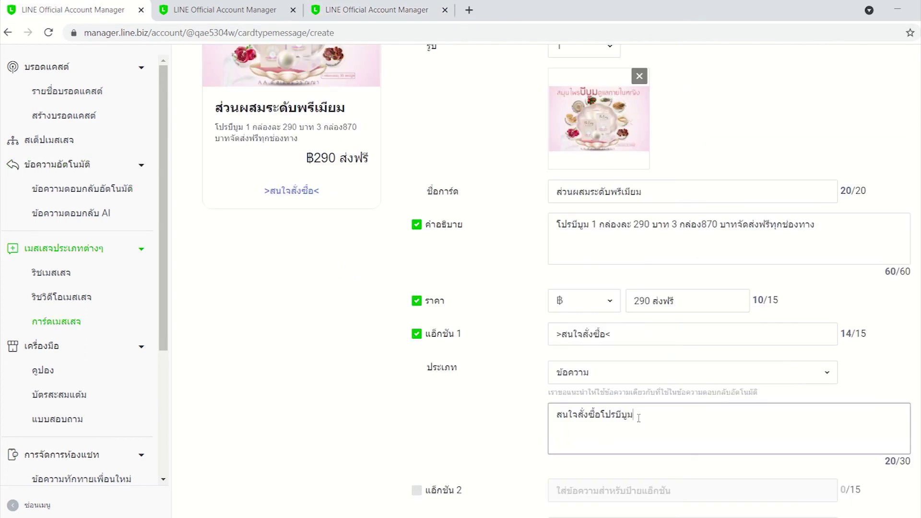
{"action": "left_click_drag", "start_coordinate": [645, 419], "coordinate": [518, 423]}
{"action": "type", "text": "สรรพคุณบีบูม"}
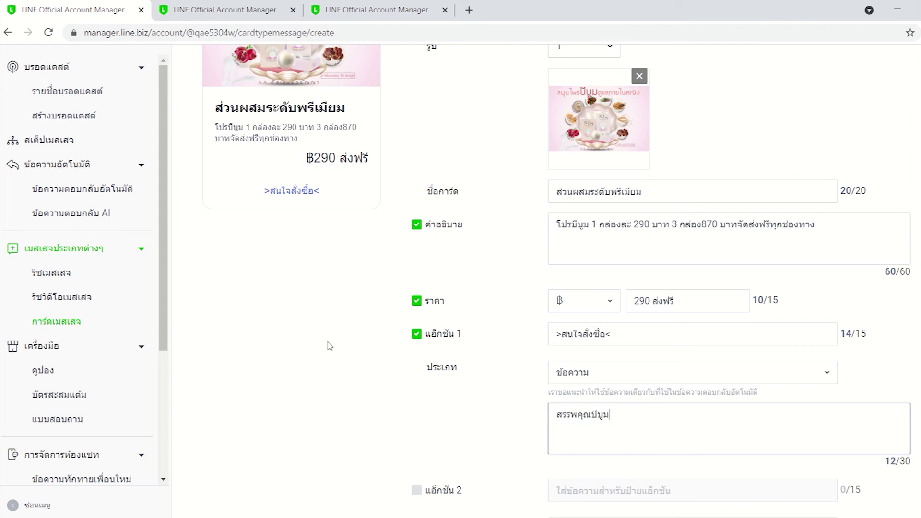
- Review cards 1, 2 and 3 and the closing card with its action settings
{"action": "scroll", "coordinate": [329, 346], "scroll_direction": "down", "scroll_amount": 2}
{"action": "scroll", "coordinate": [330, 346], "scroll_direction": "up", "scroll_amount": 15}
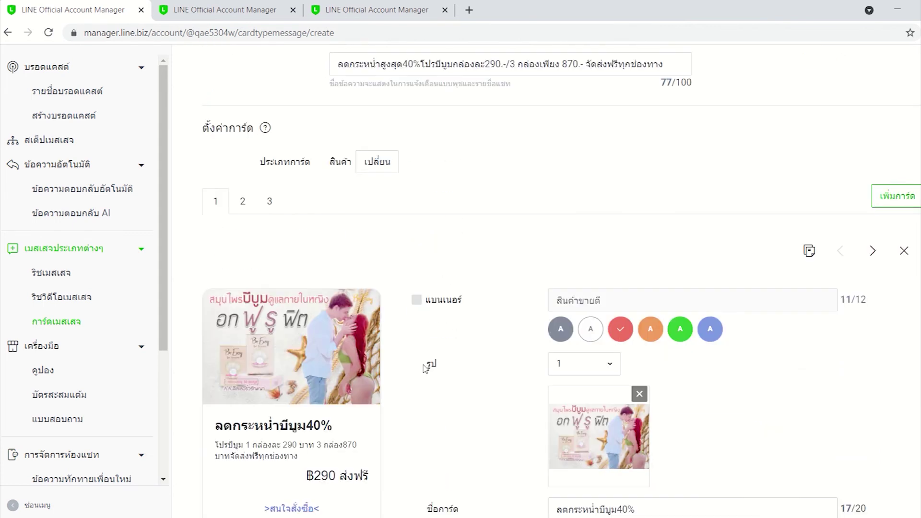
{"action": "left_click", "coordinate": [244, 201]}
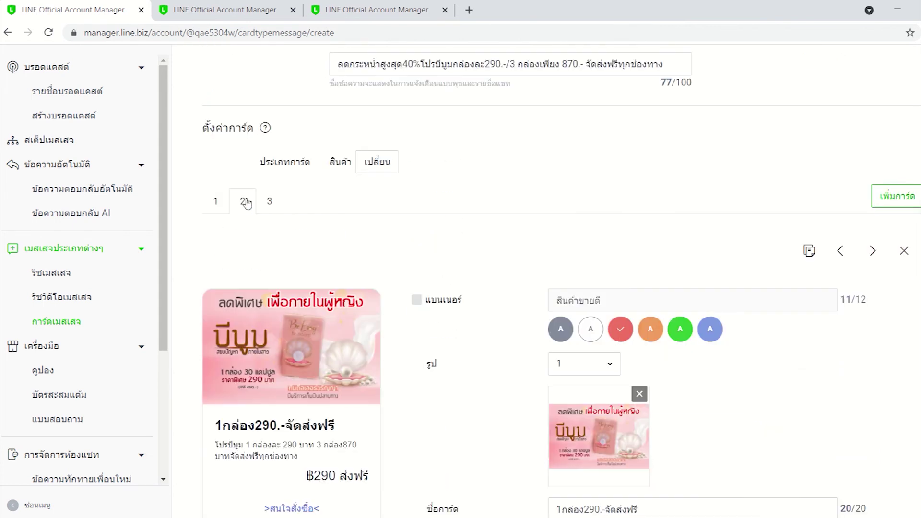
{"action": "left_click", "coordinate": [272, 203]}
{"action": "scroll", "coordinate": [508, 401], "scroll_direction": "down", "scroll_amount": 15}
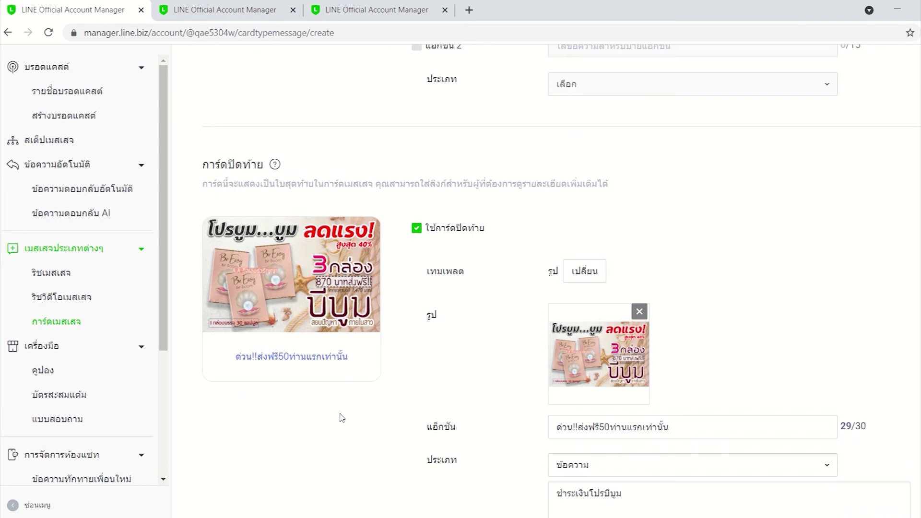
- Switch to PowerPoint and compare the planned card actions with the matching auto-reply messages for all four cards
{"action": "key", "text": "alt+Tab"}
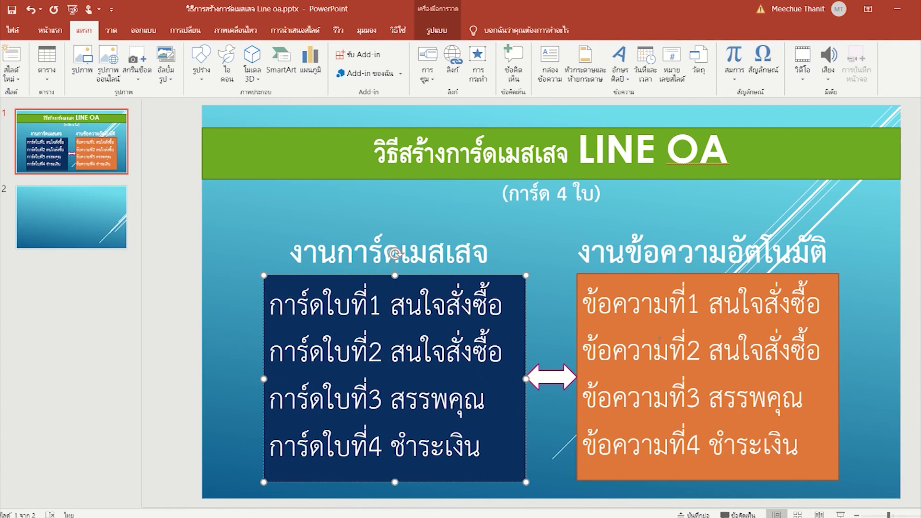
{"action": "left_click", "coordinate": [709, 353]}
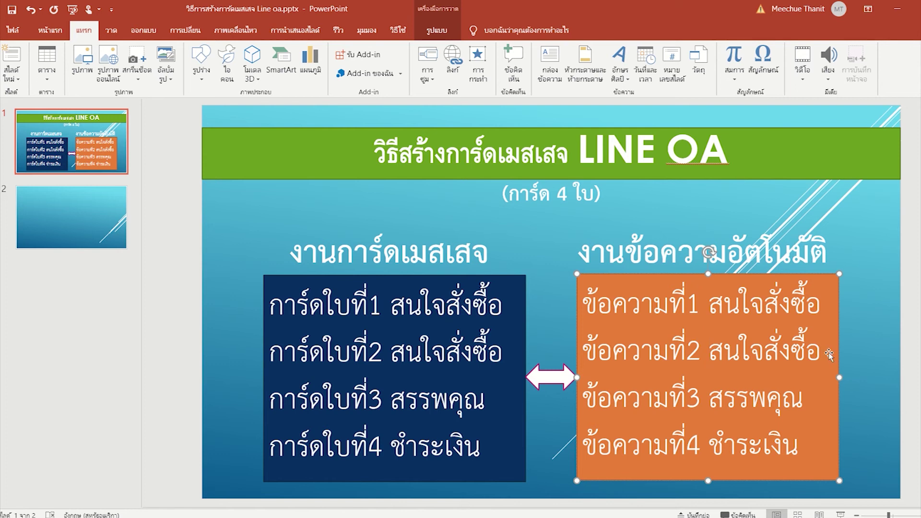
{"action": "left_click", "coordinate": [369, 403]}
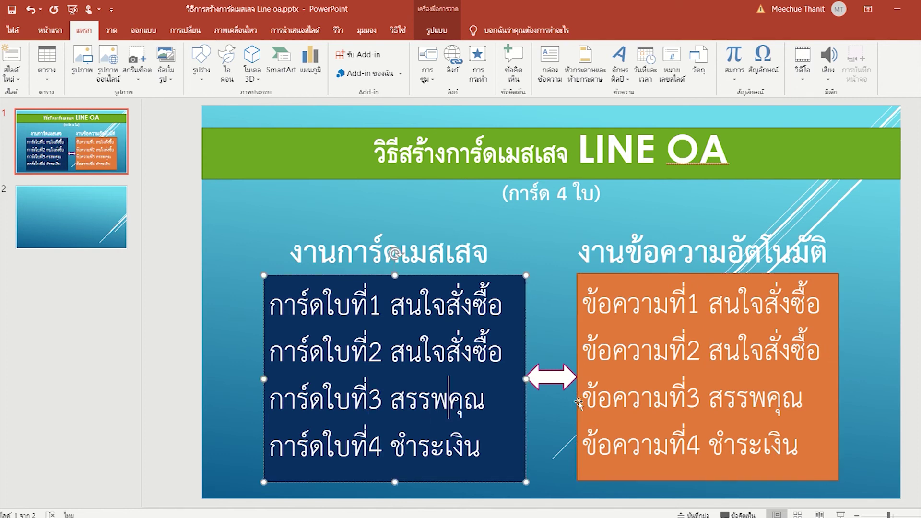
{"action": "left_click", "coordinate": [596, 401]}
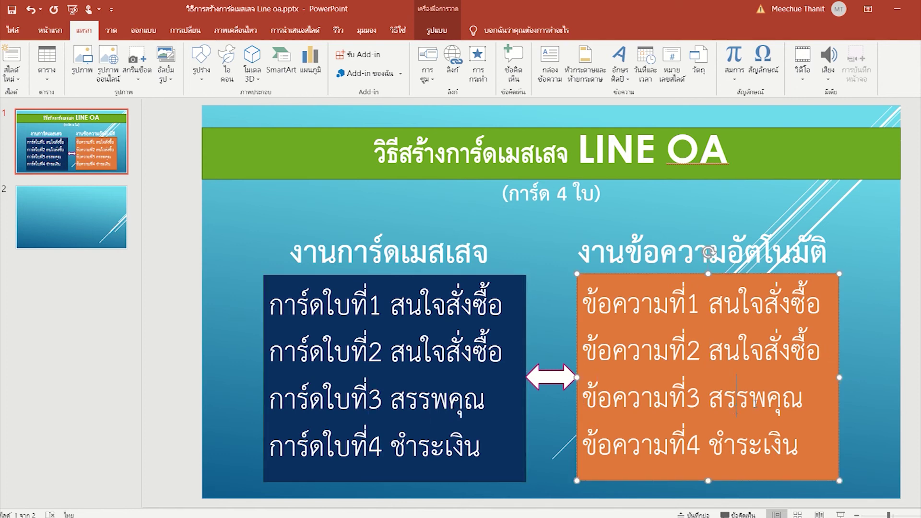
{"action": "left_click", "coordinate": [310, 449]}
{"action": "left_click", "coordinate": [418, 450]}
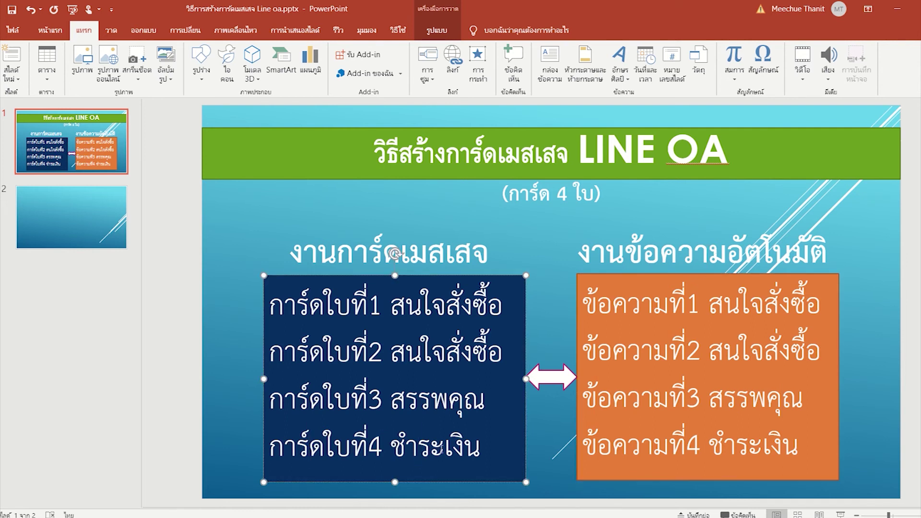
{"action": "left_click", "coordinate": [703, 429]}
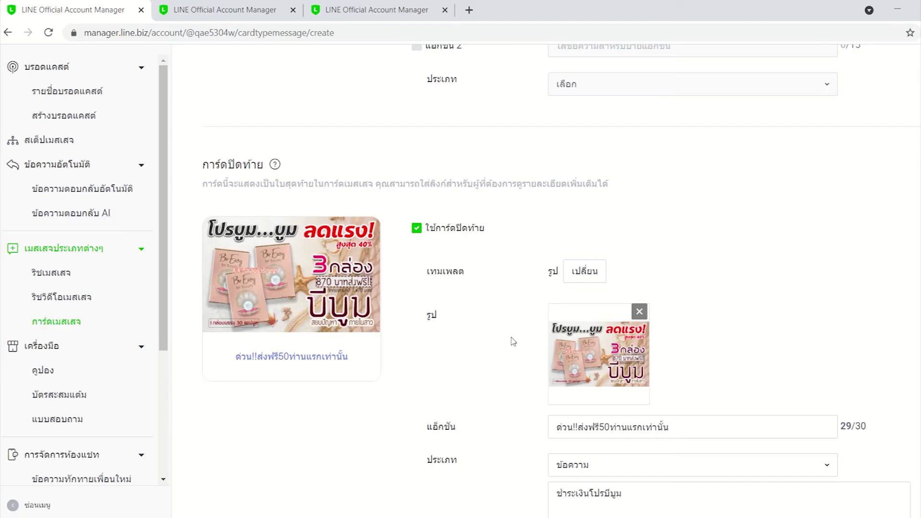
- Return to the card message in LINE Official Account Manager, check the closing card's settings, and save the card message
{"action": "scroll", "coordinate": [513, 342], "scroll_direction": "down", "scroll_amount": 4}
{"action": "scroll", "coordinate": [514, 342], "scroll_direction": "up", "scroll_amount": 5}
{"action": "left_click", "coordinate": [899, 195]}
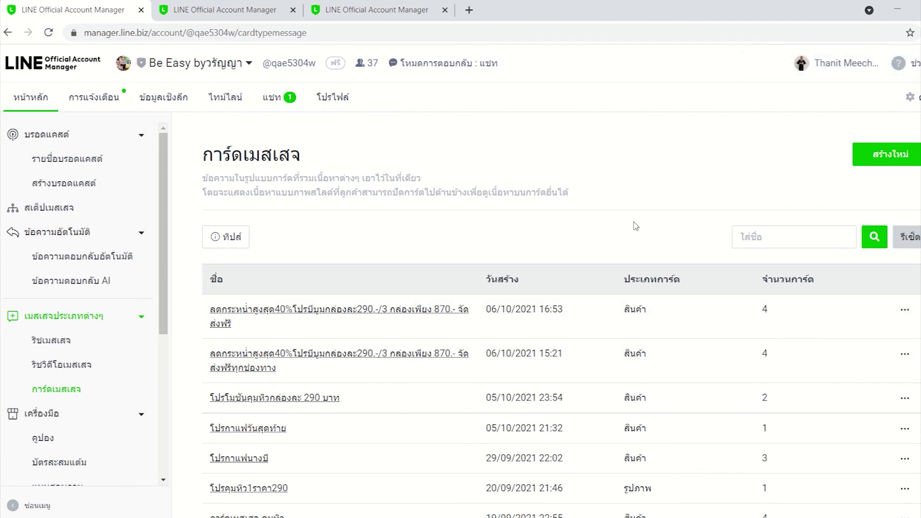
- Start a new auto-reply and attach the card message "ลดกระหน่ำสูงสุด40%โปรบีบูมกล่องละ290.-/3 กล่องเพียง 870.- จัดส่งฟรี" as its content
{"action": "left_click", "coordinate": [85, 256]}
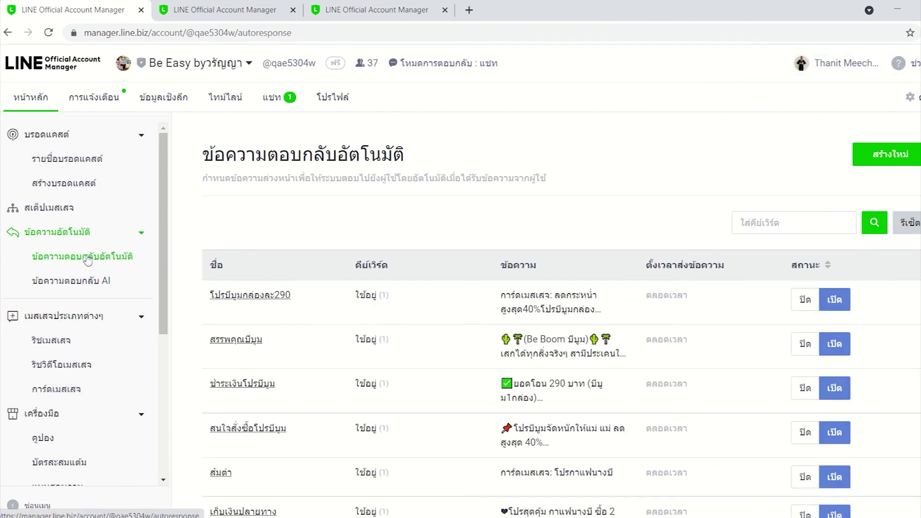
{"action": "left_click", "coordinate": [861, 153]}
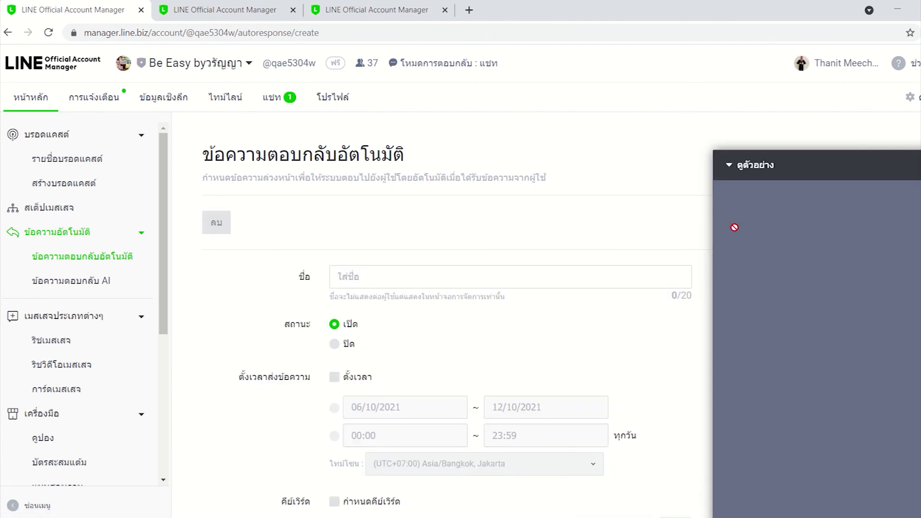
{"action": "scroll", "coordinate": [544, 339], "scroll_direction": "down", "scroll_amount": 9}
{"action": "scroll", "coordinate": [514, 353], "scroll_direction": "up", "scroll_amount": 2}
{"action": "left_click", "coordinate": [497, 318]}
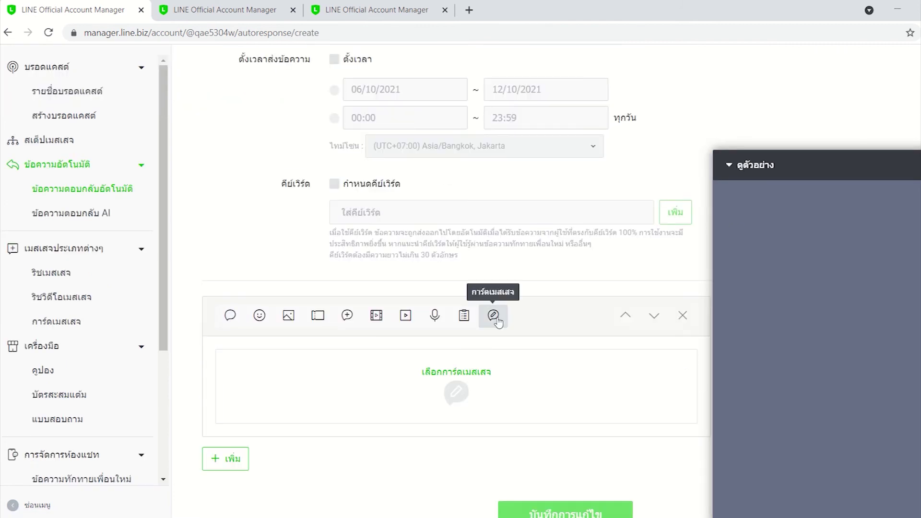
{"action": "left_click", "coordinate": [474, 374]}
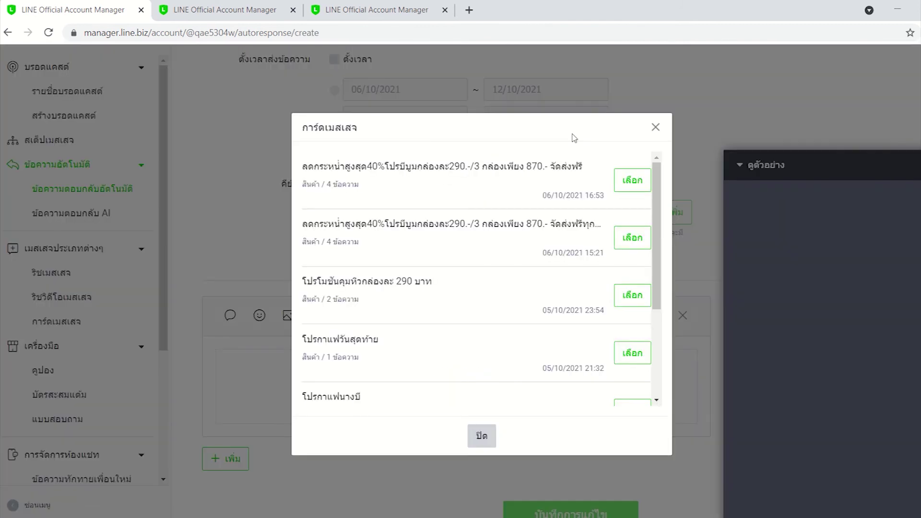
{"action": "left_click", "coordinate": [633, 180]}
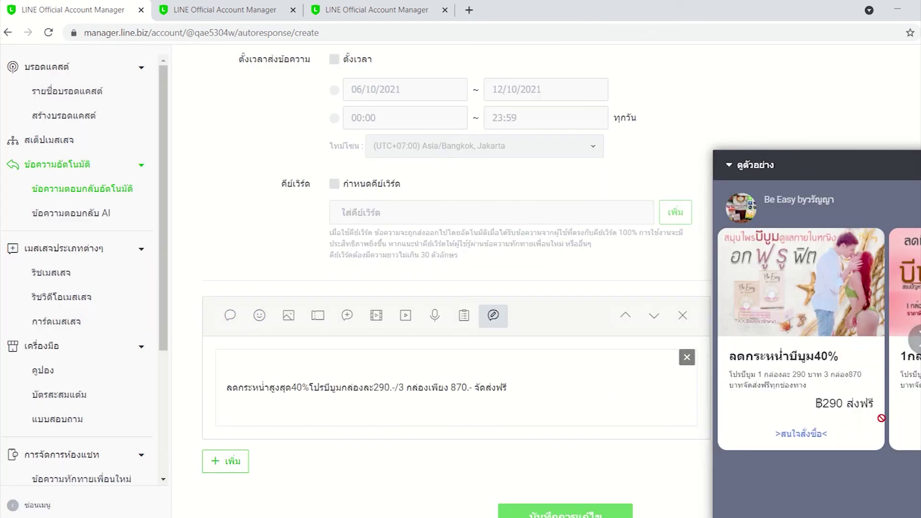
- Preview the attached cards through to the closing card and check the four-card plan in PowerPoint
{"action": "left_click_drag", "start_coordinate": [770, 394], "coordinate": [643, 419]}
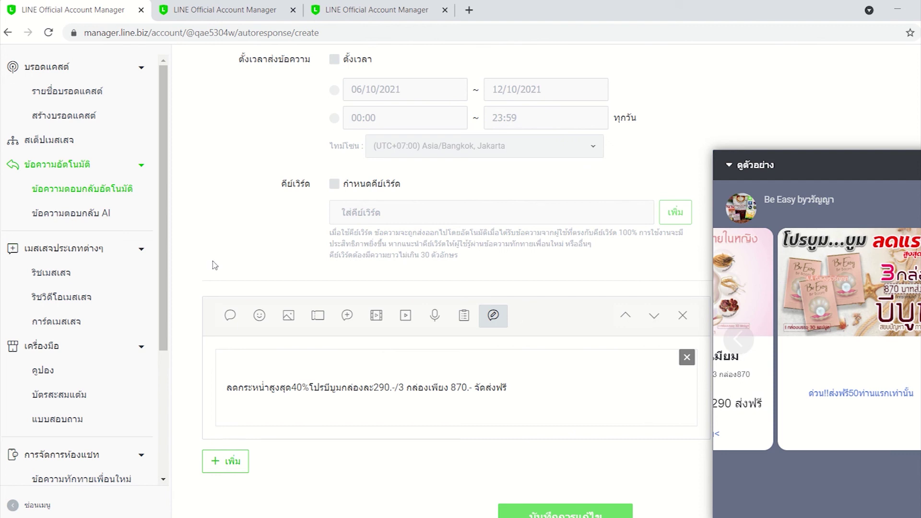
{"action": "scroll", "coordinate": [236, 243], "scroll_direction": "down", "scroll_amount": 3}
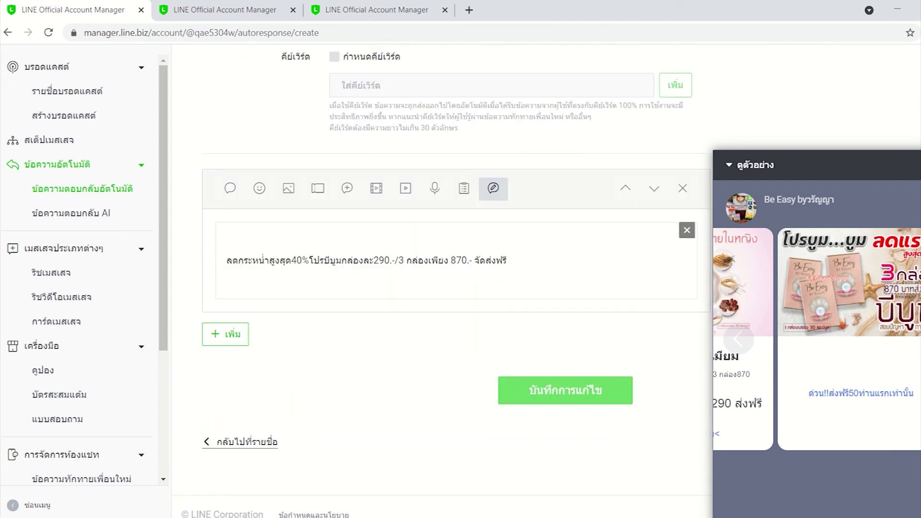
{"action": "key", "text": "alt+Tab"}
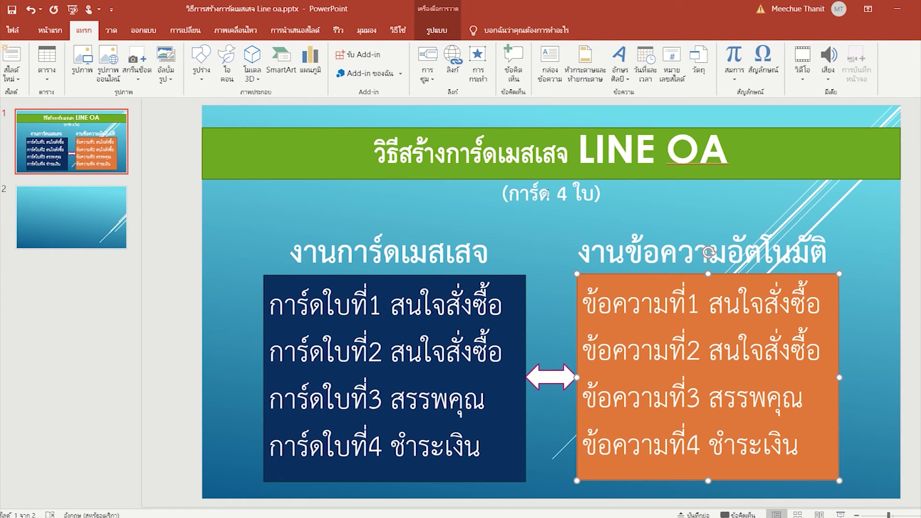
{"action": "left_click", "coordinate": [631, 199]}
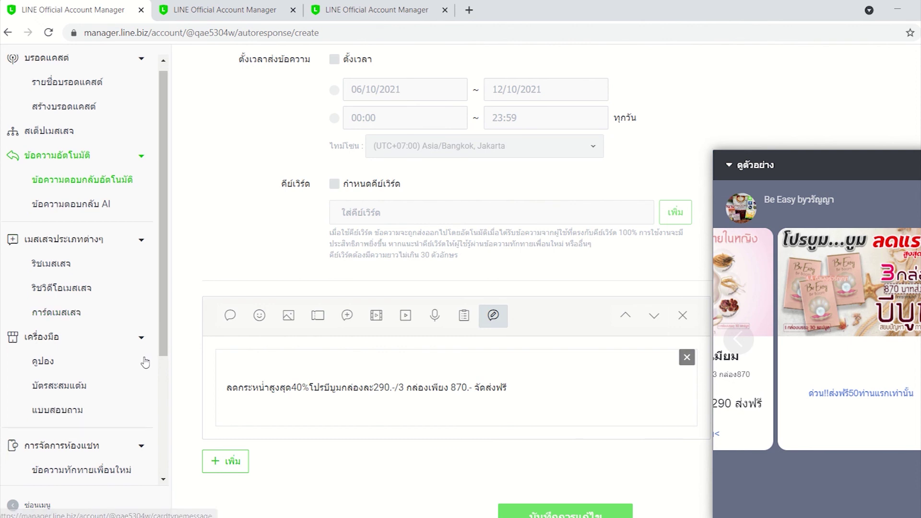
- Return to LINE Official Account Manager, inspect the active rich menu เมนู_สีดำทอง, and open it for editing
{"action": "scroll", "coordinate": [163, 277], "scroll_direction": "up", "scroll_amount": 4}
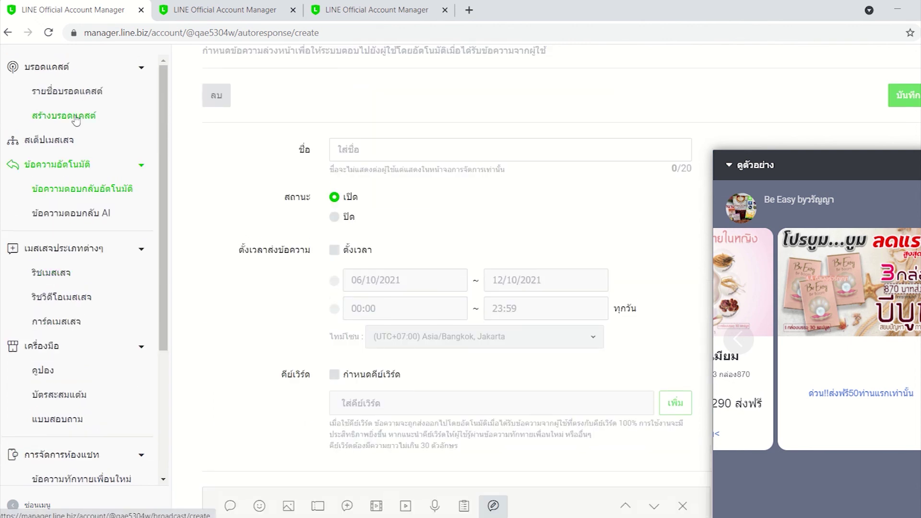
{"action": "scroll", "coordinate": [72, 336], "scroll_direction": "down", "scroll_amount": 1}
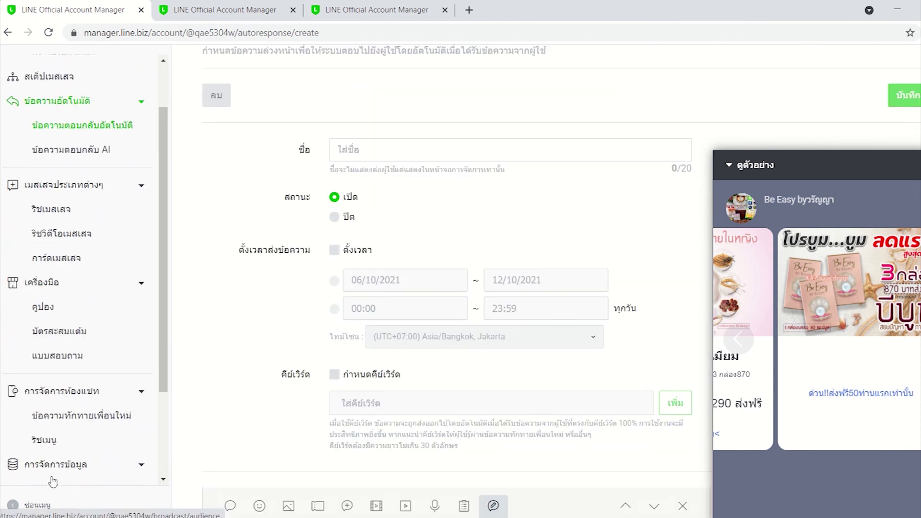
{"action": "left_click", "coordinate": [48, 447]}
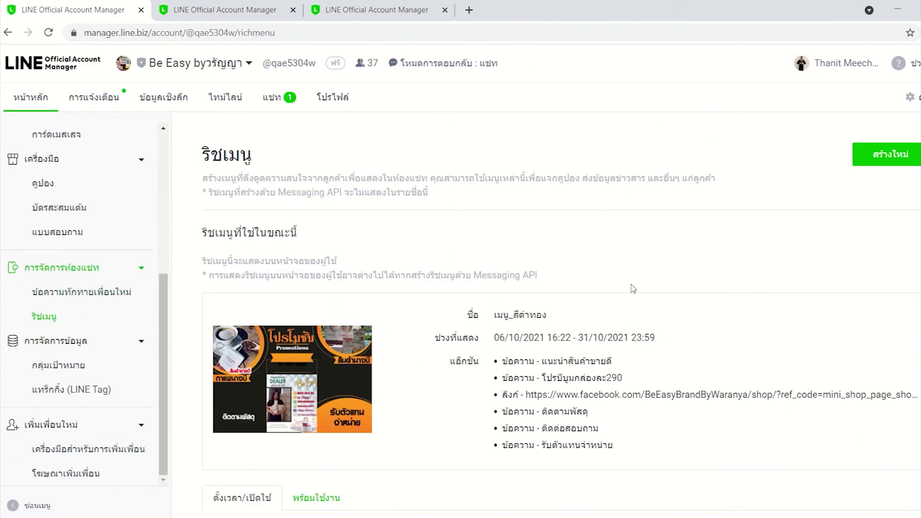
{"action": "scroll", "coordinate": [634, 288], "scroll_direction": "down", "scroll_amount": 2}
{"action": "left_click", "coordinate": [746, 227]}
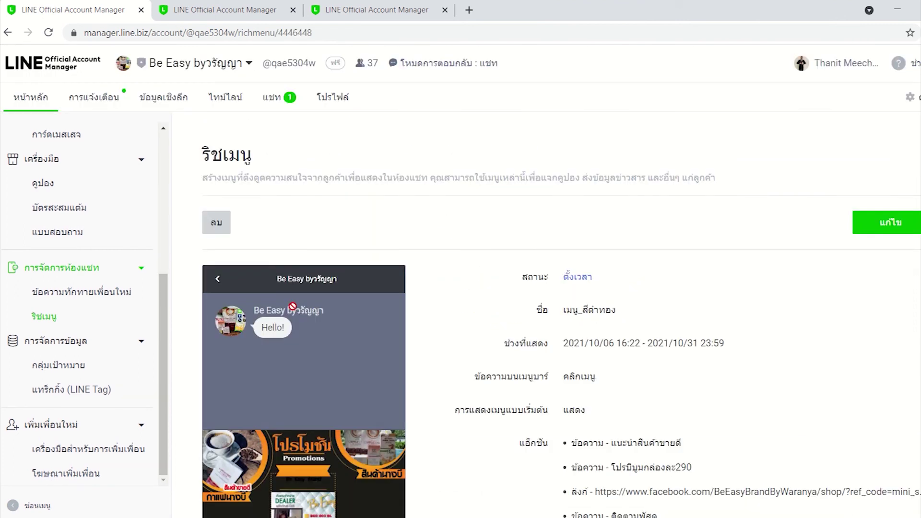
{"action": "scroll", "coordinate": [496, 221], "scroll_direction": "down", "scroll_amount": 4}
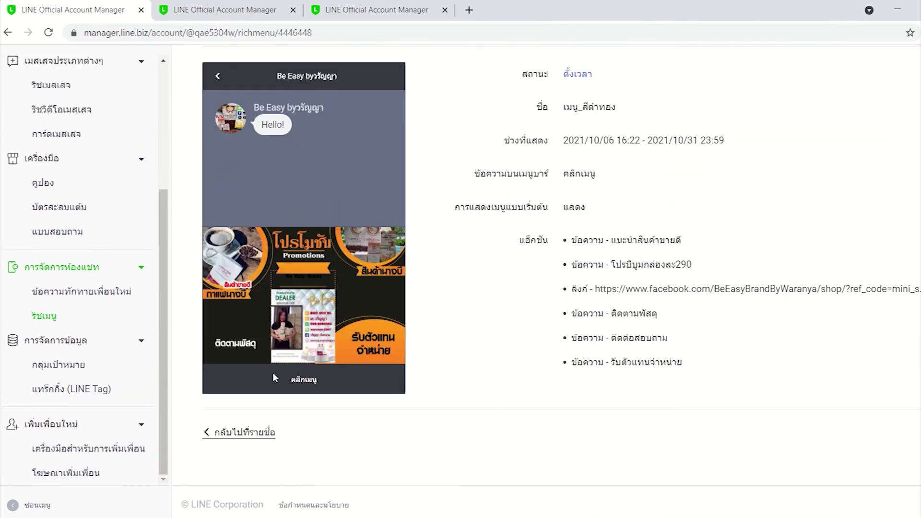
{"action": "left_click", "coordinate": [319, 391]}
{"action": "scroll", "coordinate": [312, 379], "scroll_direction": "up", "scroll_amount": 6}
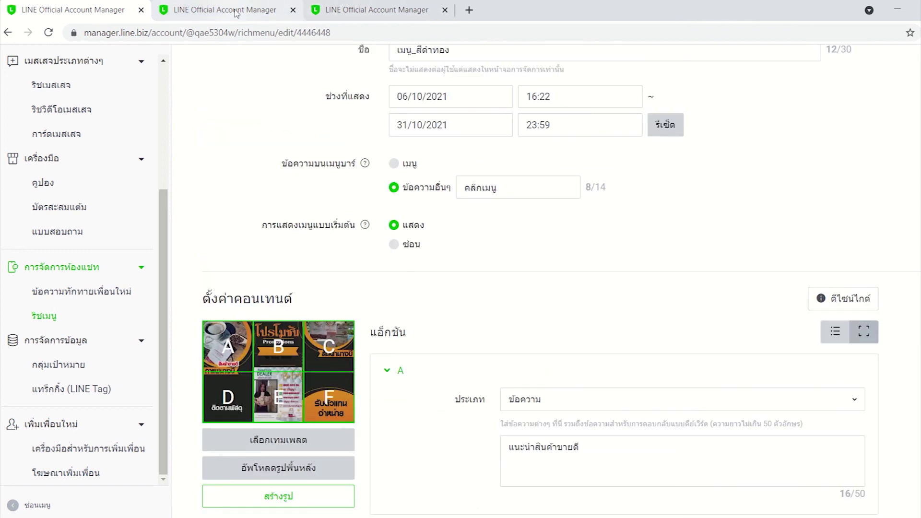
- Check the keyword and card preview of the auto-reply โปรบีบูมกล่องละ290, and return to the rich menu's settings
{"action": "left_click", "coordinate": [357, 10]}
{"action": "left_click", "coordinate": [56, 315]}
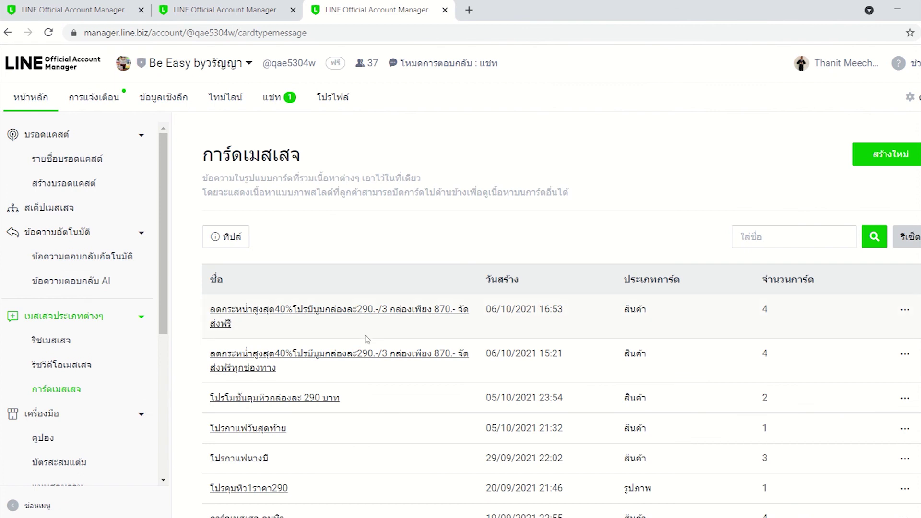
{"action": "key", "text": "alt+Left"}
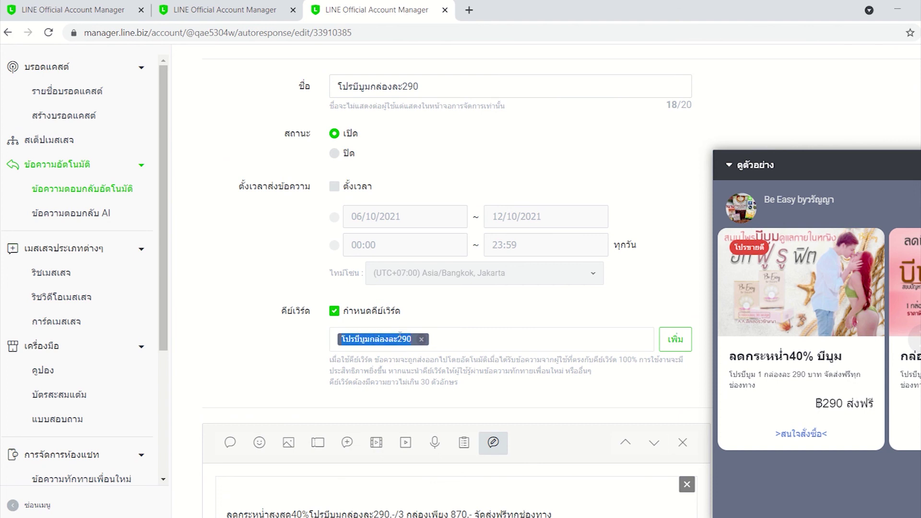
{"action": "left_click", "coordinate": [94, 11]}
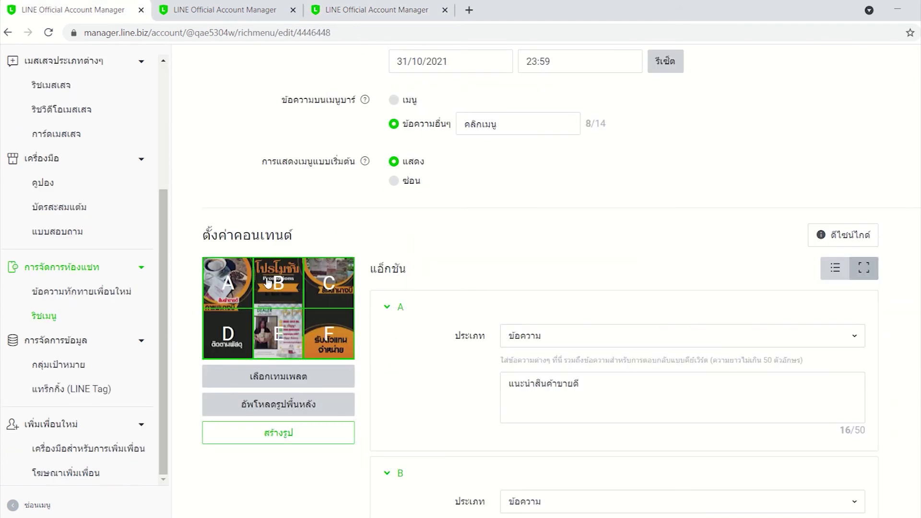
- Check that the rich menu's action B uses the message text โปรบีบูมกล่องละ290 and save the rich menu เมนู_สีดำทอง
{"action": "scroll", "coordinate": [271, 280], "scroll_direction": "down", "scroll_amount": 4}
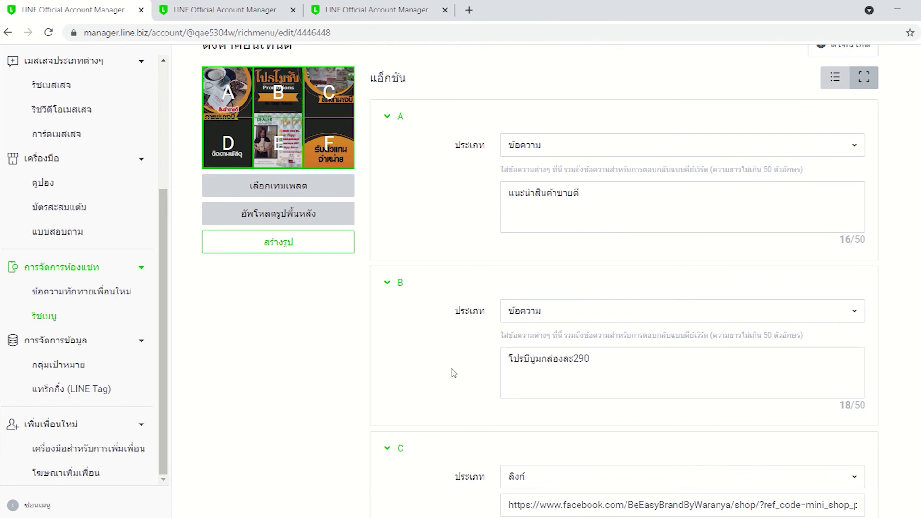
{"action": "left_click", "coordinate": [328, 7]}
{"action": "left_click", "coordinate": [116, 10]}
{"action": "scroll", "coordinate": [428, 374], "scroll_direction": "down", "scroll_amount": 3}
{"action": "scroll", "coordinate": [430, 380], "scroll_direction": "up", "scroll_amount": 1}
{"action": "scroll", "coordinate": [429, 379], "scroll_direction": "up", "scroll_amount": 3}
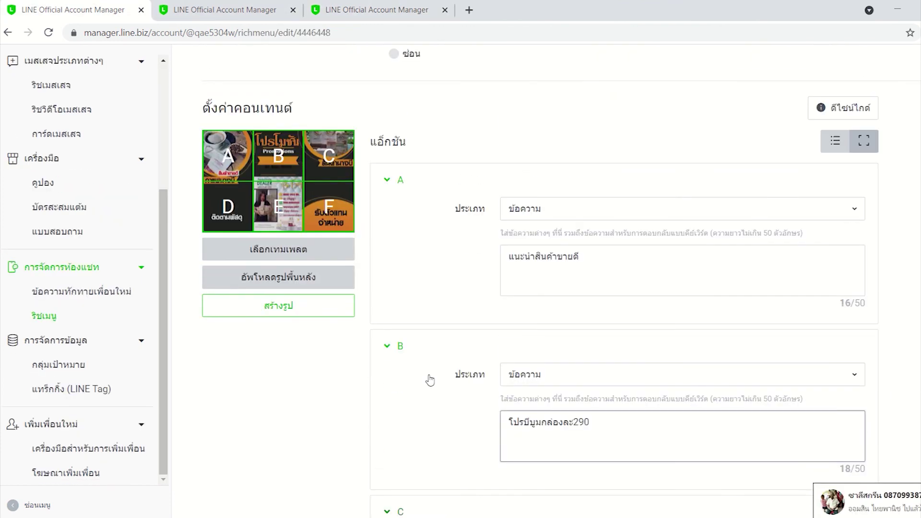
{"action": "key", "text": "ctrl+3"}
{"action": "left_click", "coordinate": [101, 4]}
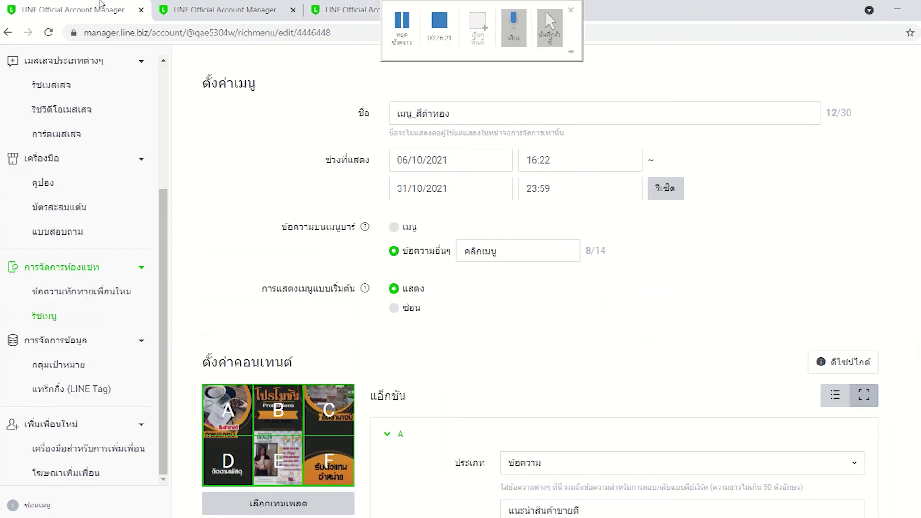
{"action": "scroll", "coordinate": [266, 253], "scroll_direction": "down", "scroll_amount": 3}
{"action": "scroll", "coordinate": [266, 253], "scroll_direction": "up", "scroll_amount": 7}
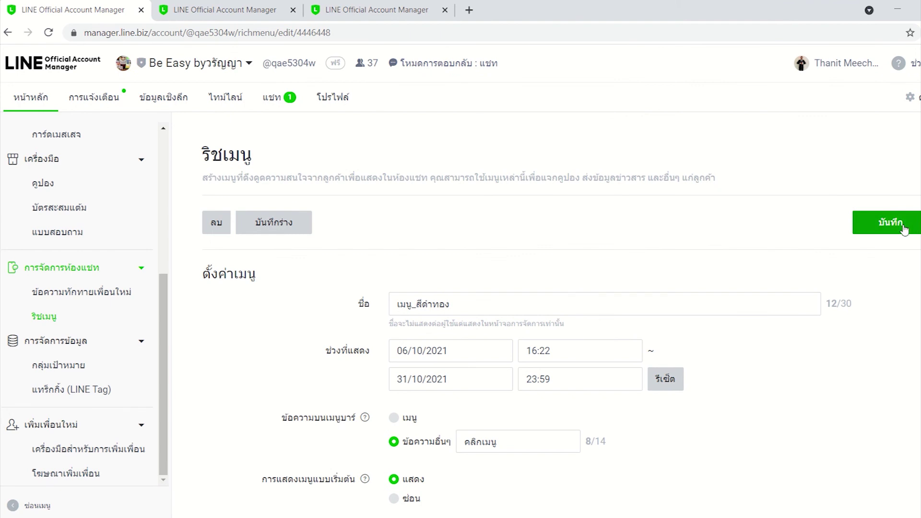
{"action": "left_click", "coordinate": [905, 230]}
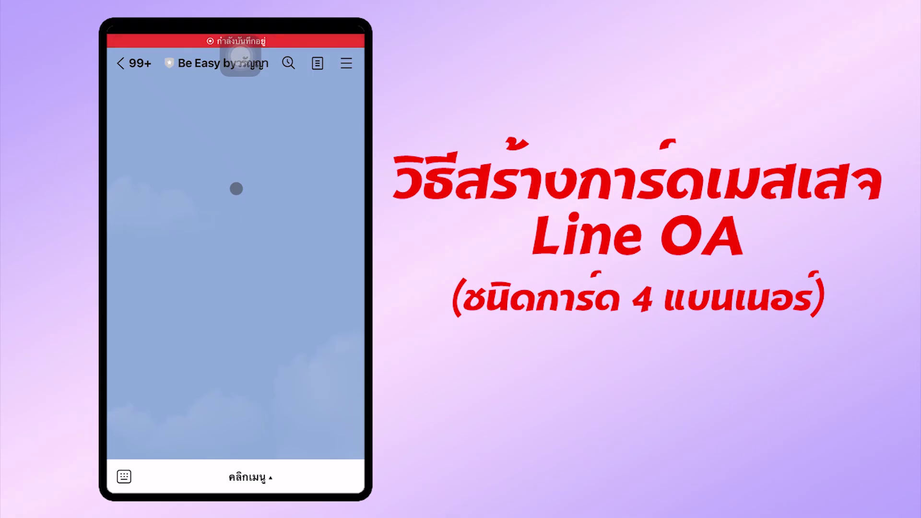
- Switch to the account's chat in the LINE mobile app, trigger the rich menu's Promotions area, and browse the card message received in reply
{"action": "left_click", "coordinate": [251, 477]}
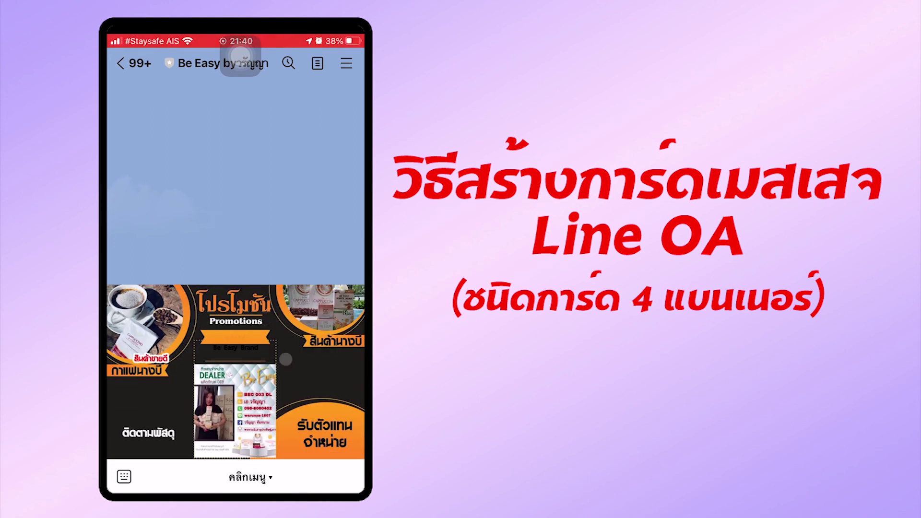
{"action": "left_click", "coordinate": [249, 314]}
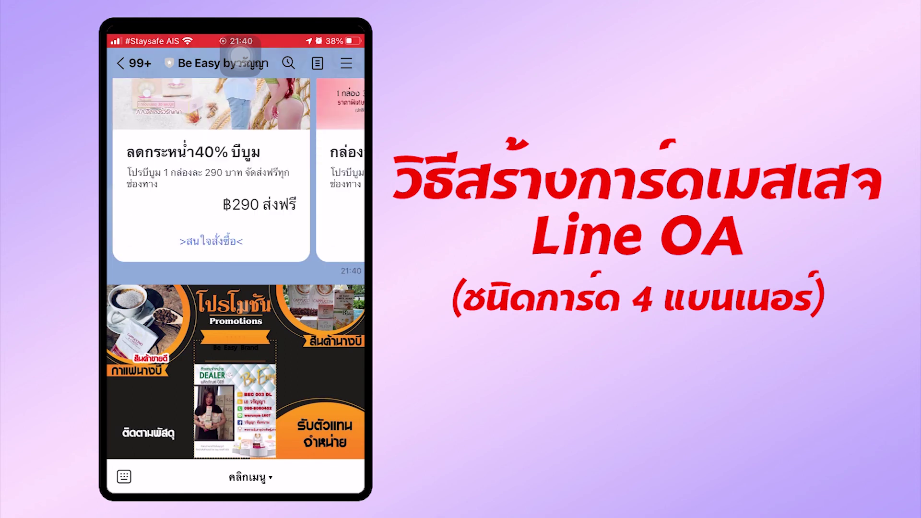
{"action": "left_click", "coordinate": [253, 476]}
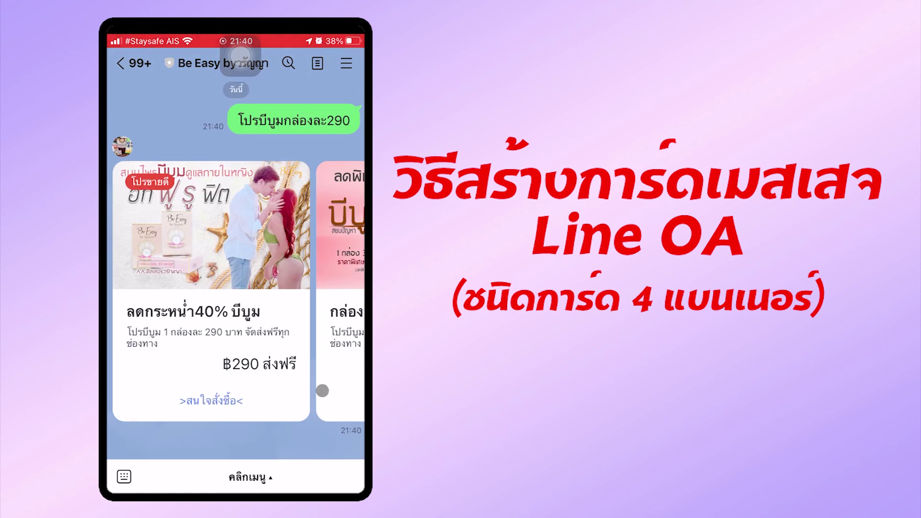
{"action": "left_click_drag", "start_coordinate": [333, 360], "coordinate": [216, 359]}
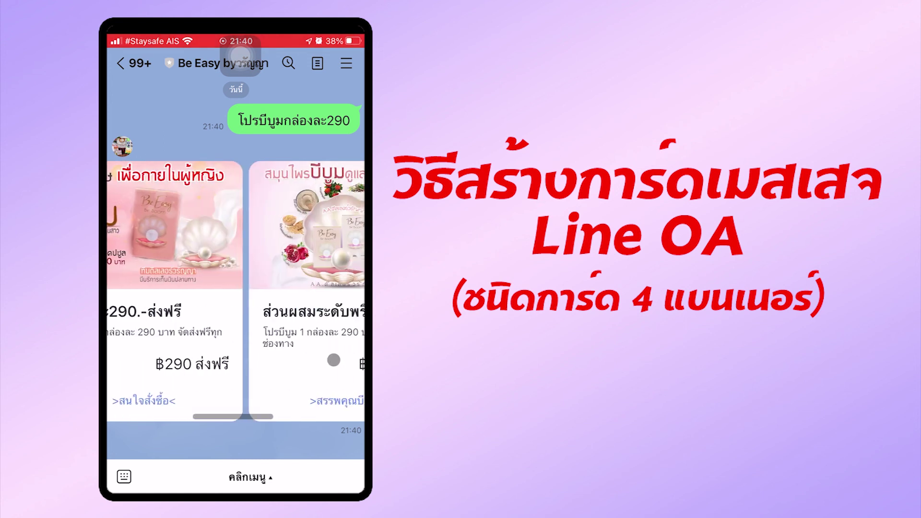